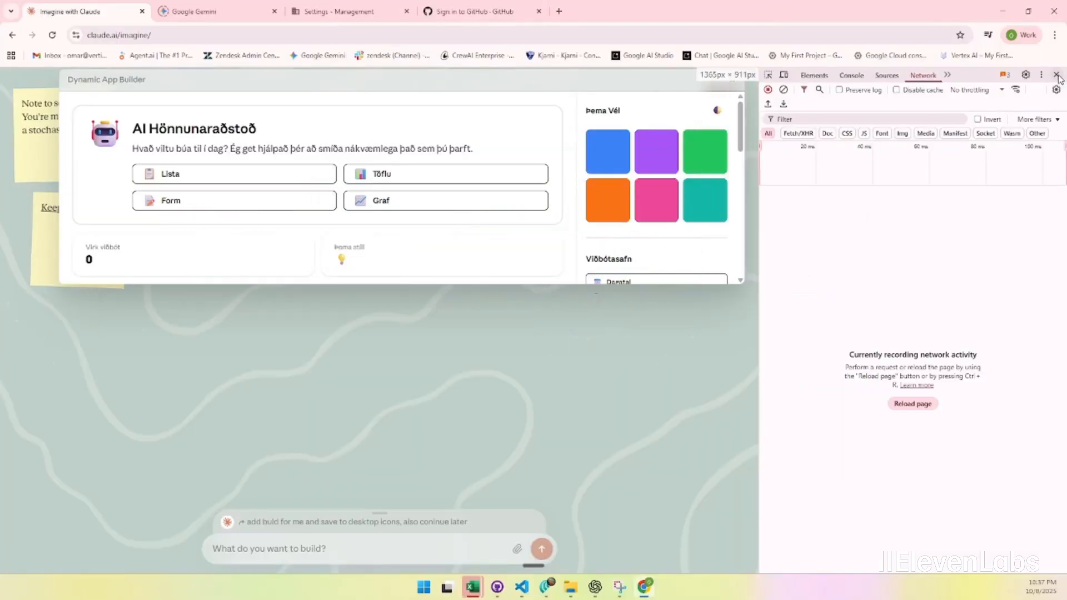
- Close the developer tools and enlarge the Dynamic App Builder window to fill the page's full width
{"action": "left_click", "coordinate": [1057, 78]}
{"action": "left_click_drag", "start_coordinate": [744, 283], "coordinate": [1059, 508]}
{"action": "left_click_drag", "start_coordinate": [60, 217], "coordinate": [6, 220]}
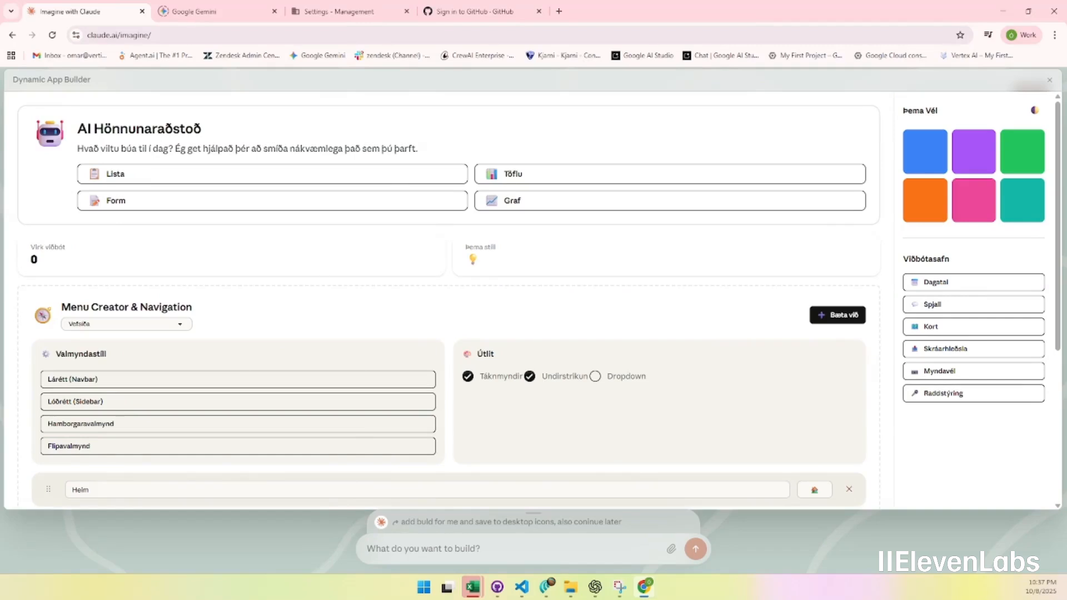
- Preview the Hamborgaravalmynd menu style, then return to the menu editor to try another style
{"action": "left_click", "coordinate": [130, 424]}
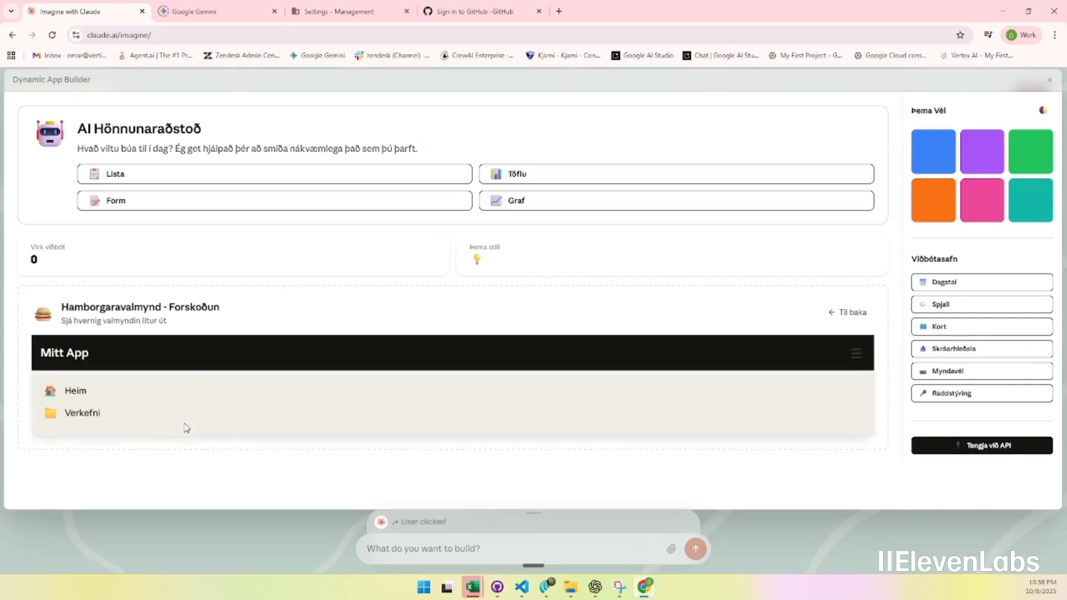
{"action": "scroll", "coordinate": [456, 413], "scroll_direction": "down", "scroll_amount": 2}
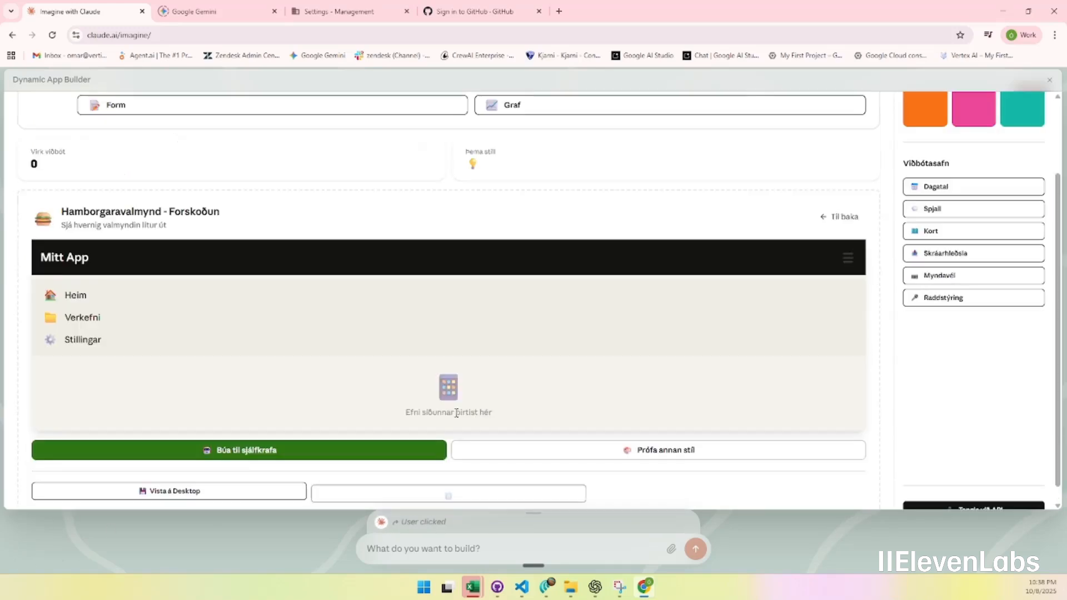
{"action": "left_click", "coordinate": [586, 454]}
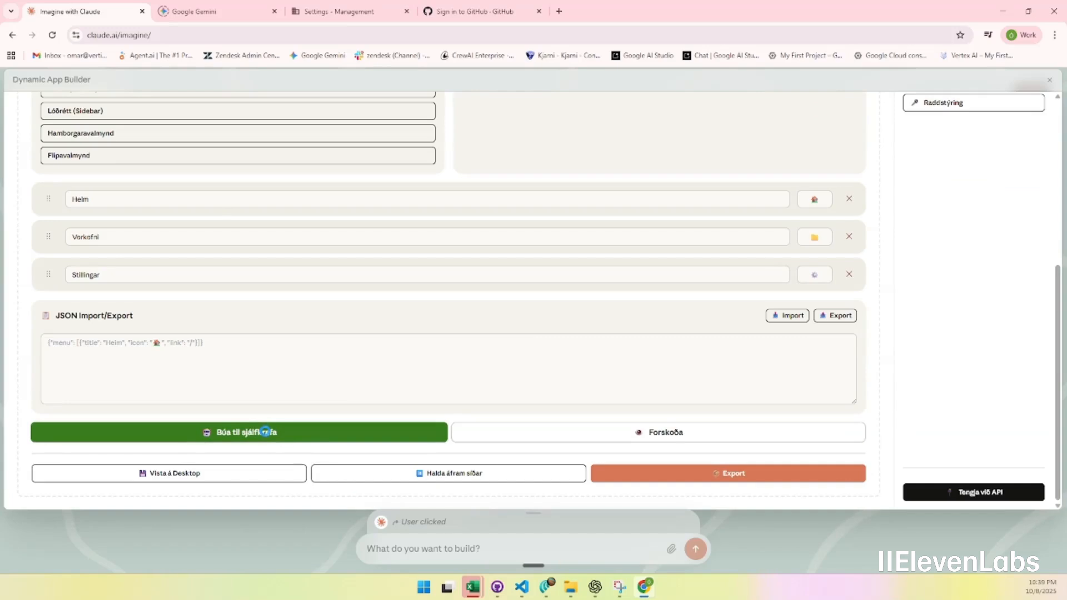
- Generate the menu automatically with AI and apply the suggested improvements
{"action": "left_click", "coordinate": [265, 431]}
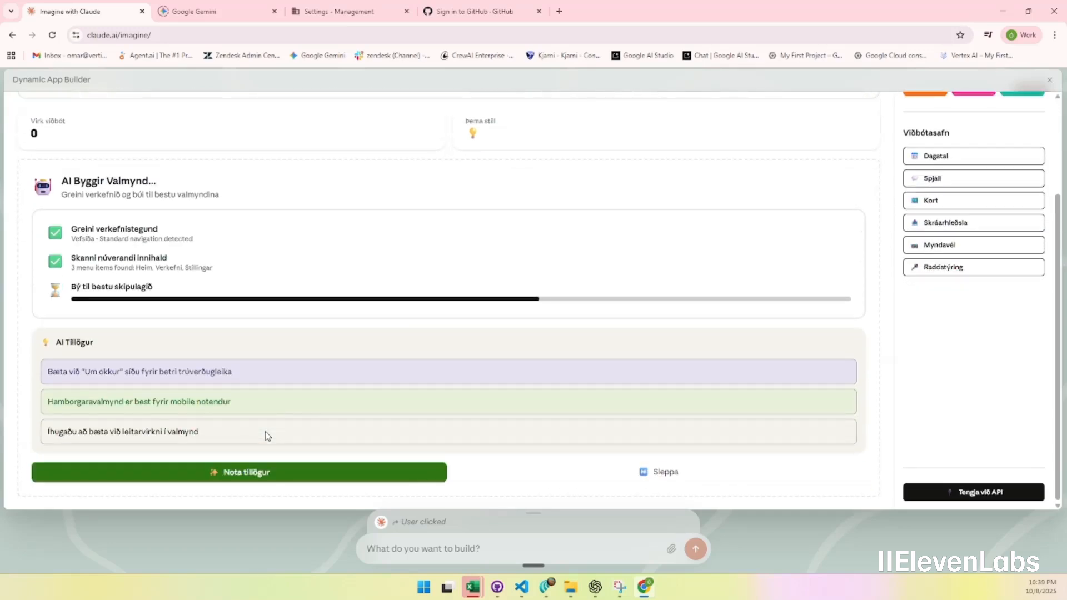
{"action": "left_click", "coordinate": [257, 472]}
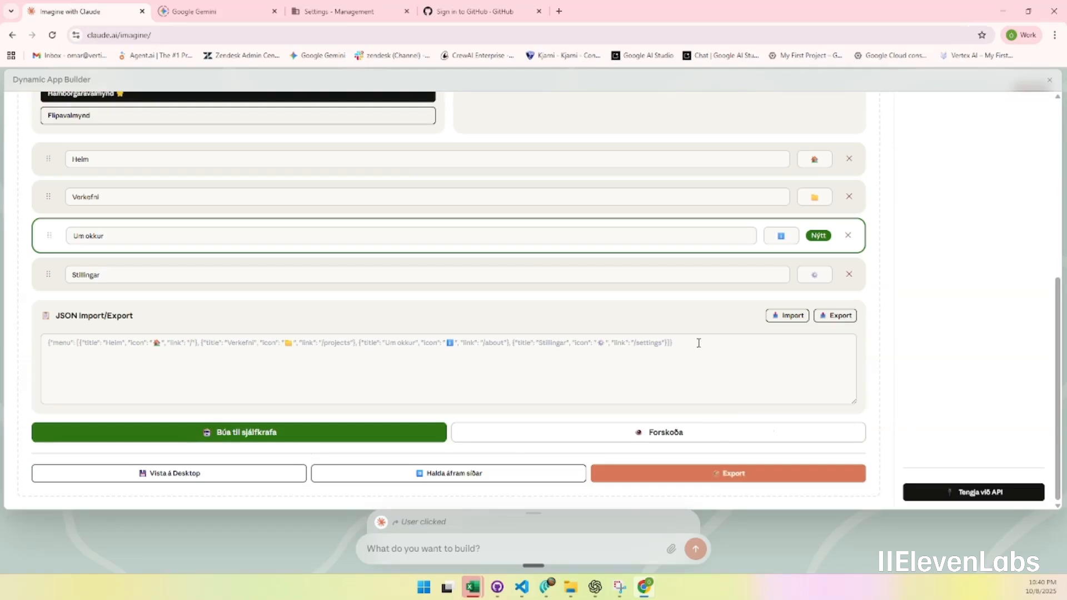
{"action": "left_click", "coordinate": [699, 343]}
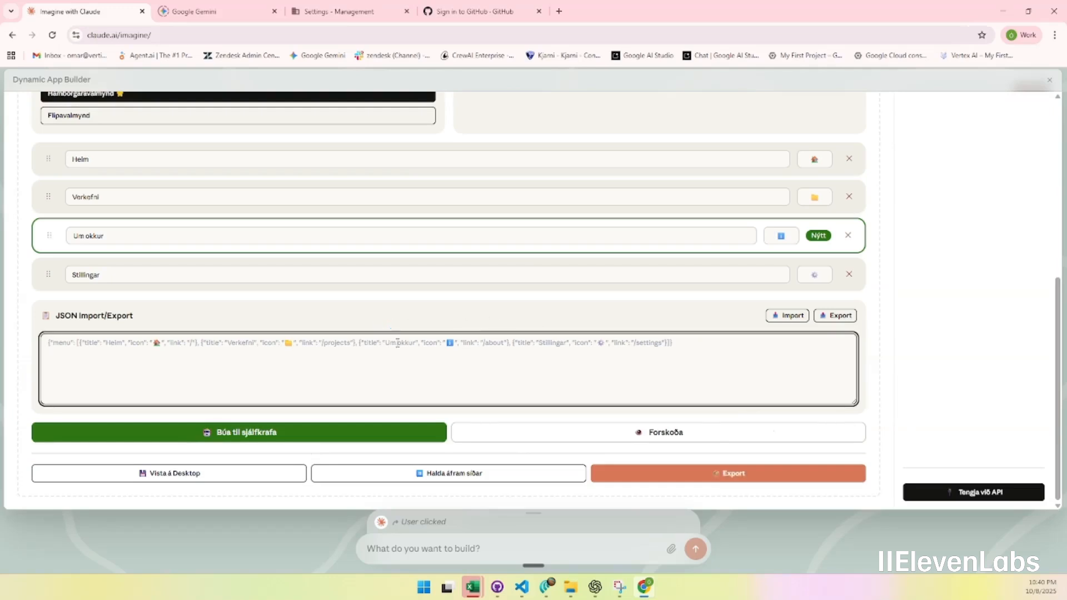
- Save the menu configuration to the desktop
{"action": "left_click", "coordinate": [205, 472]}
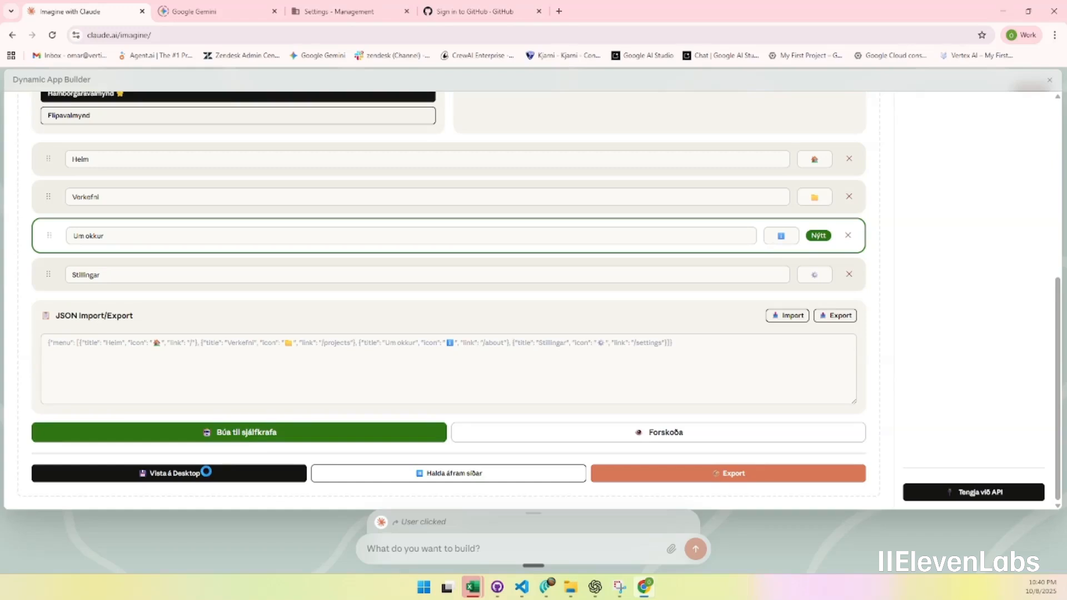
{"action": "left_click", "coordinate": [206, 471]}
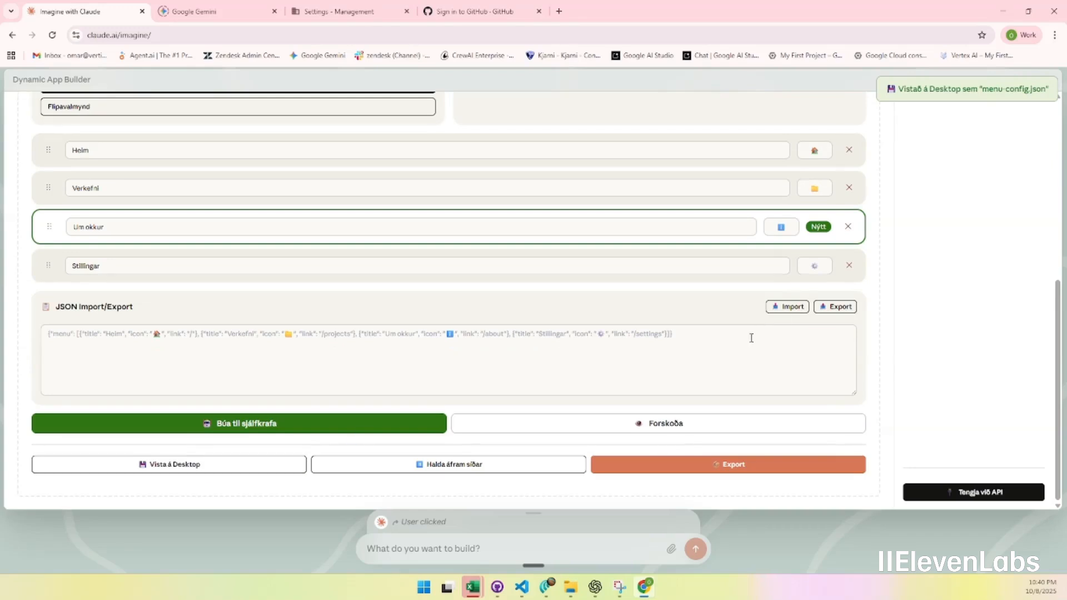
- Add the Dagatal add-on from the Viðbótasafn library to the menu and check the list of menu entries
{"action": "scroll", "coordinate": [756, 243], "scroll_direction": "up", "scroll_amount": 6}
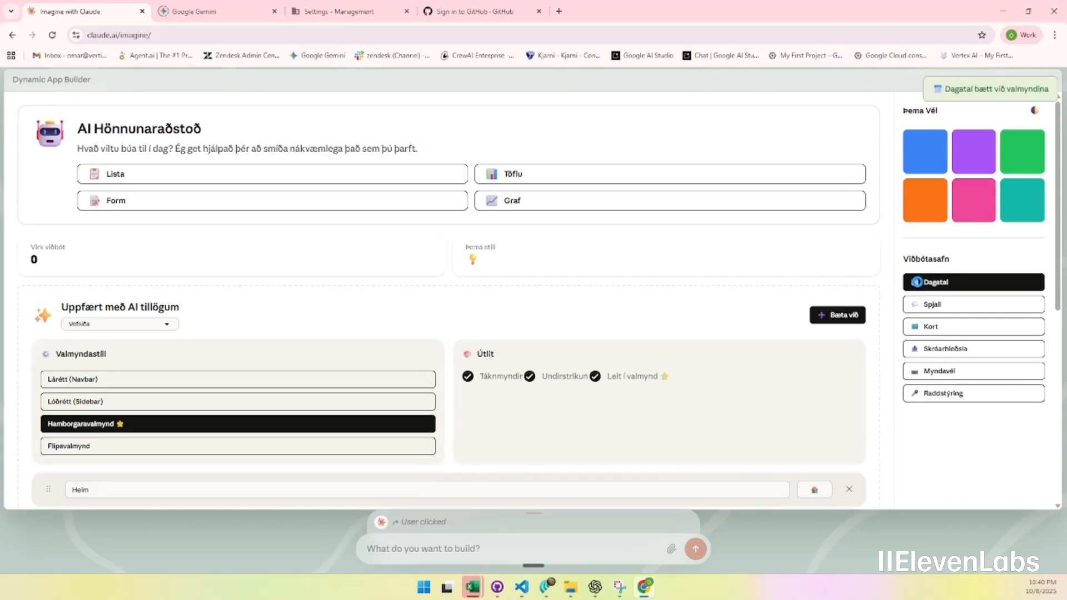
{"action": "scroll", "coordinate": [397, 317], "scroll_direction": "down", "scroll_amount": 7}
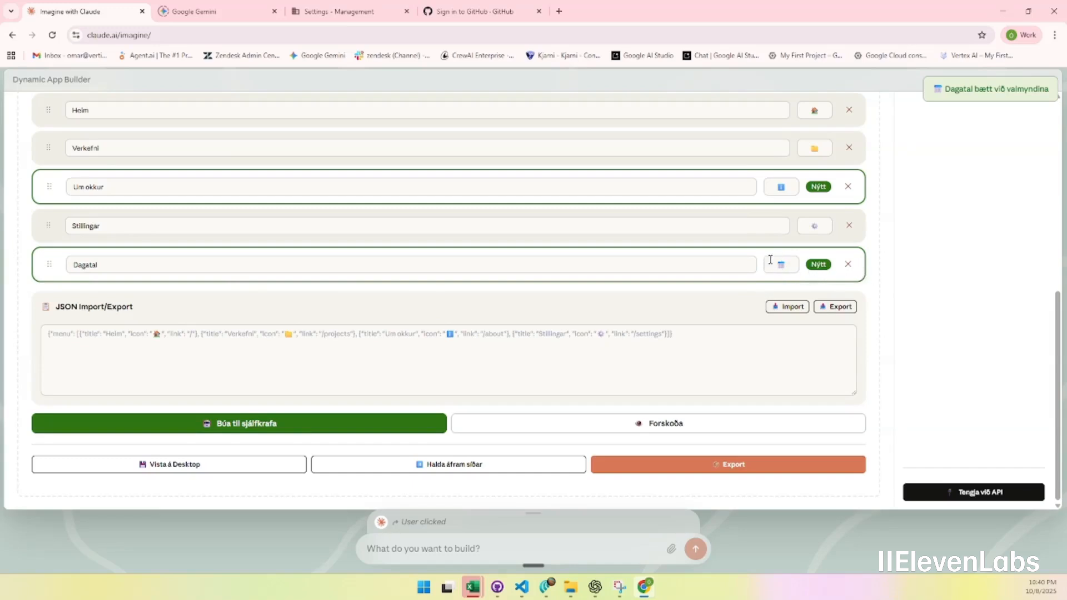
{"action": "scroll", "coordinate": [635, 352], "scroll_direction": "up", "scroll_amount": 4}
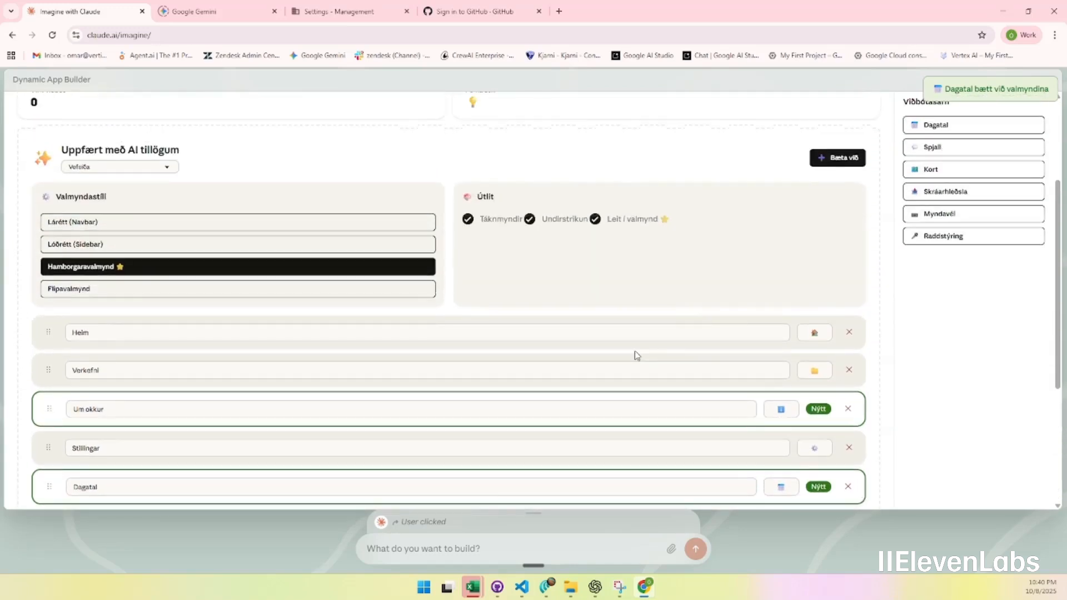
{"action": "scroll", "coordinate": [636, 355], "scroll_direction": "up", "scroll_amount": 3}
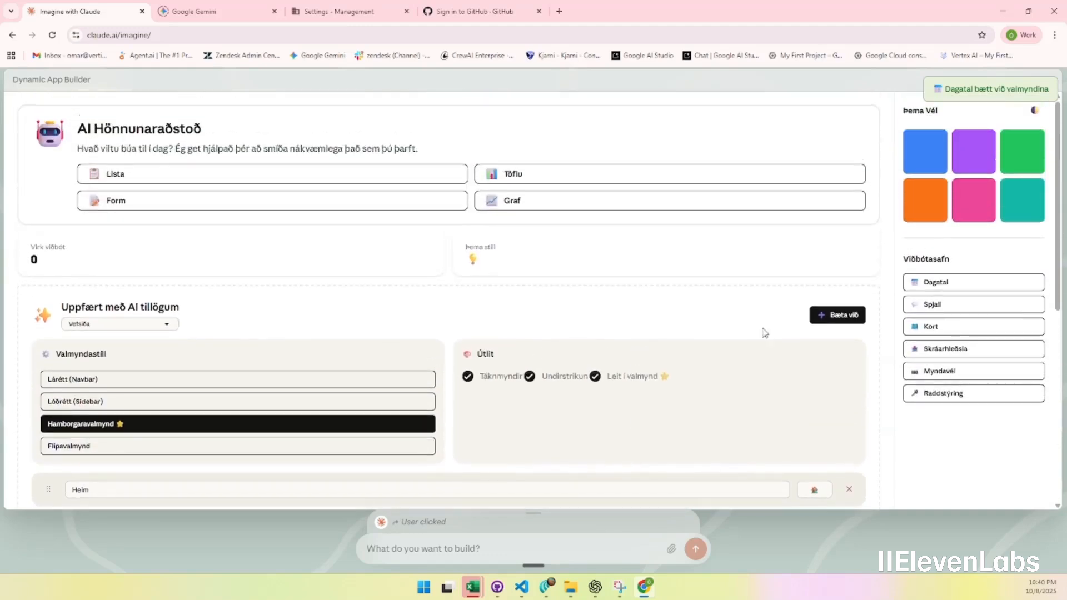
- Choose the Kort and Raddstýring add-ons from the Viðbótasafn library and check the menu entries
{"action": "left_click", "coordinate": [937, 327]}
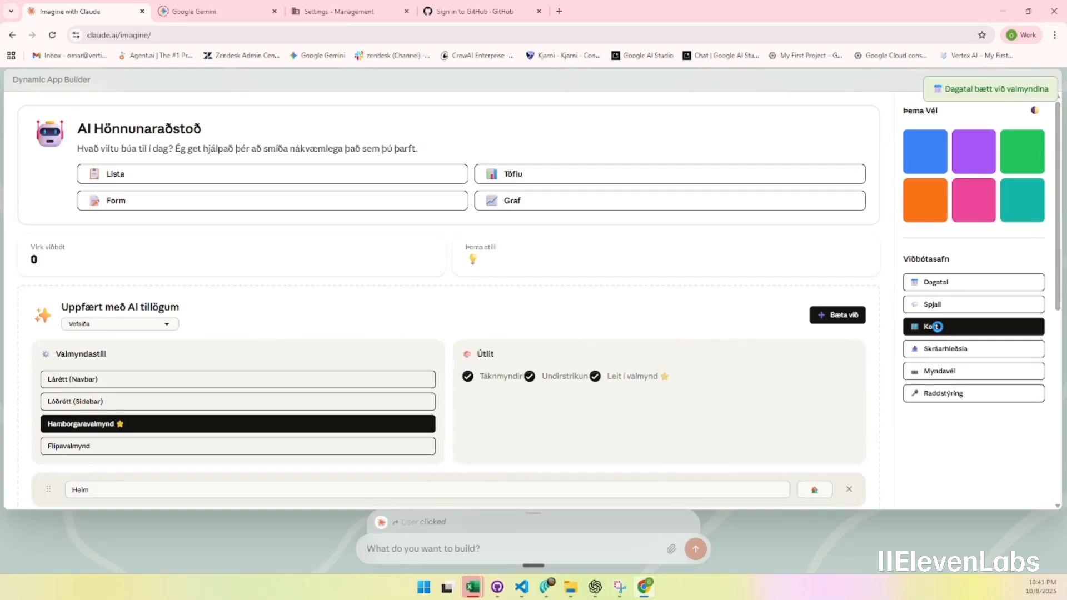
{"action": "left_click", "coordinate": [941, 393]}
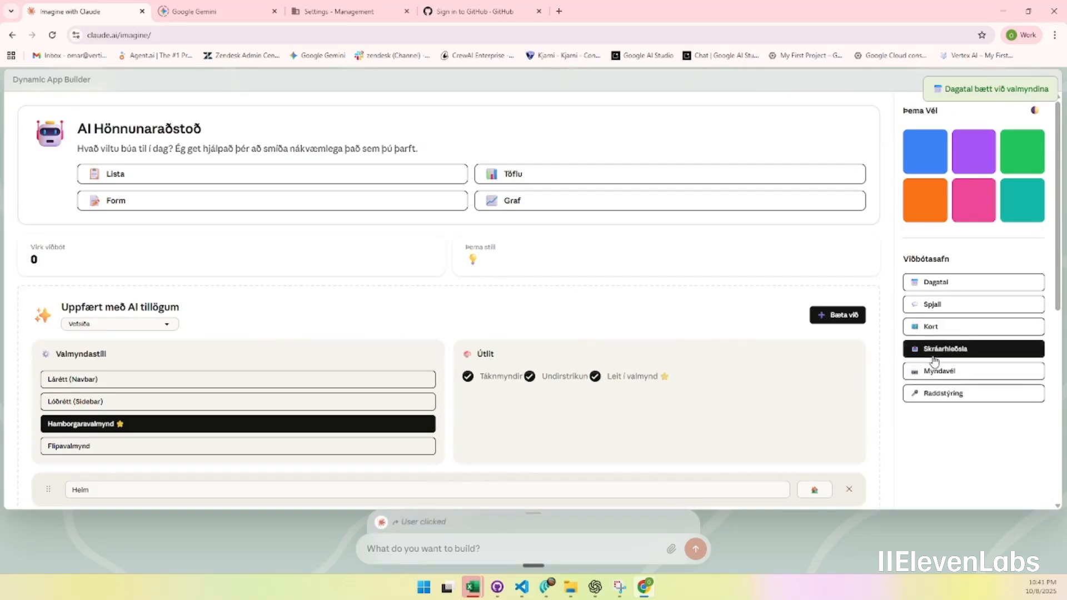
{"action": "scroll", "coordinate": [928, 373], "scroll_direction": "down", "scroll_amount": 5}
{"action": "scroll", "coordinate": [927, 378], "scroll_direction": "down", "scroll_amount": 2}
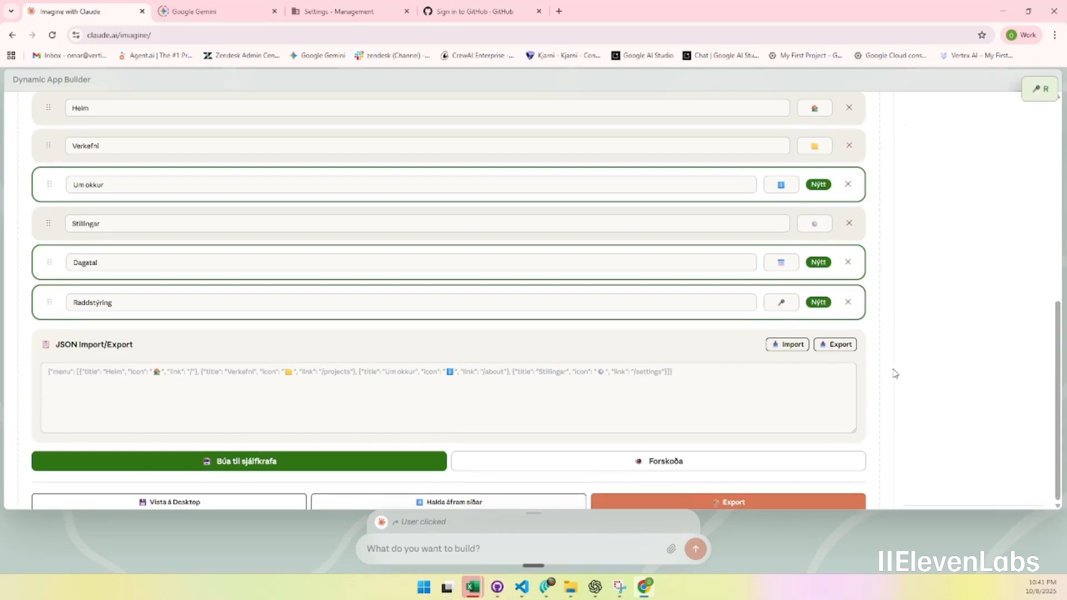
{"action": "scroll", "coordinate": [892, 373], "scroll_direction": "down", "scroll_amount": 1}
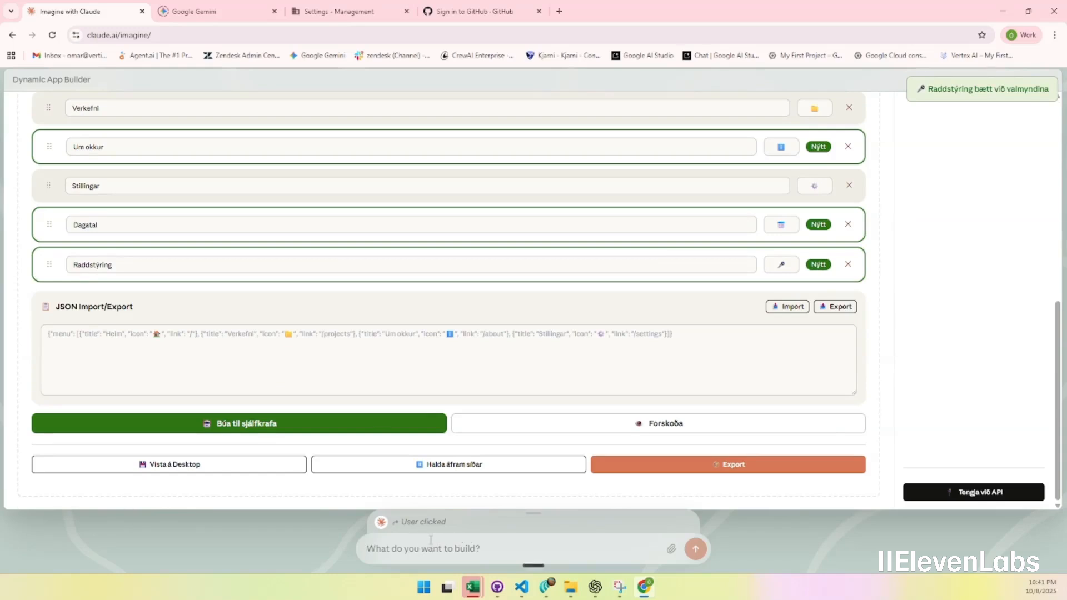
- Send the build request "bæta við texta glugga með lýsingu á appi" to add an app description window
{"action": "type", "text": "bæta við texta"}
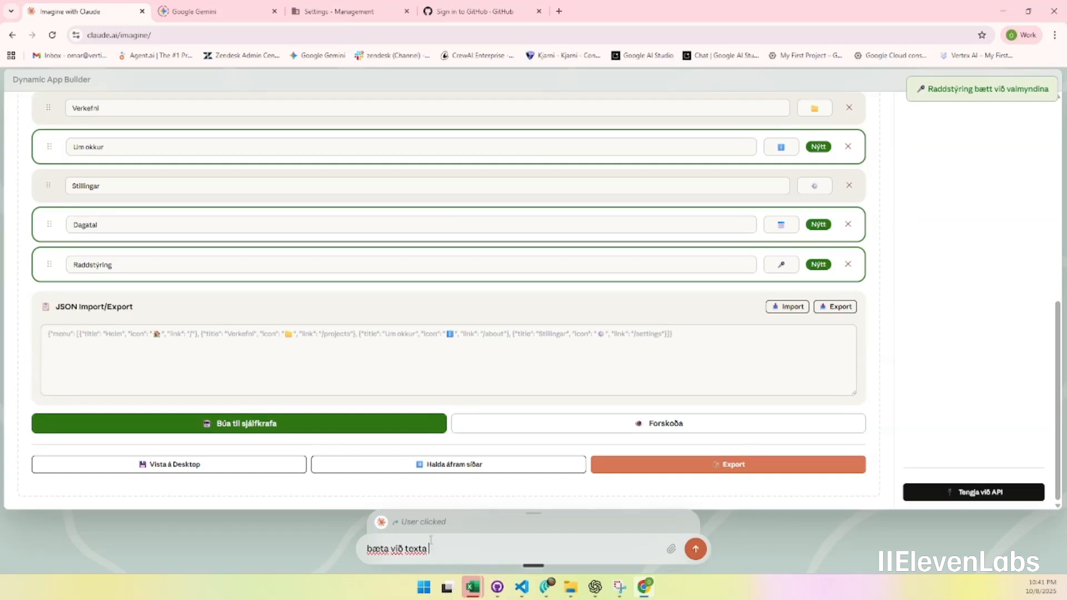
{"action": "type", "text": " glugga með lýsingu á appi"}
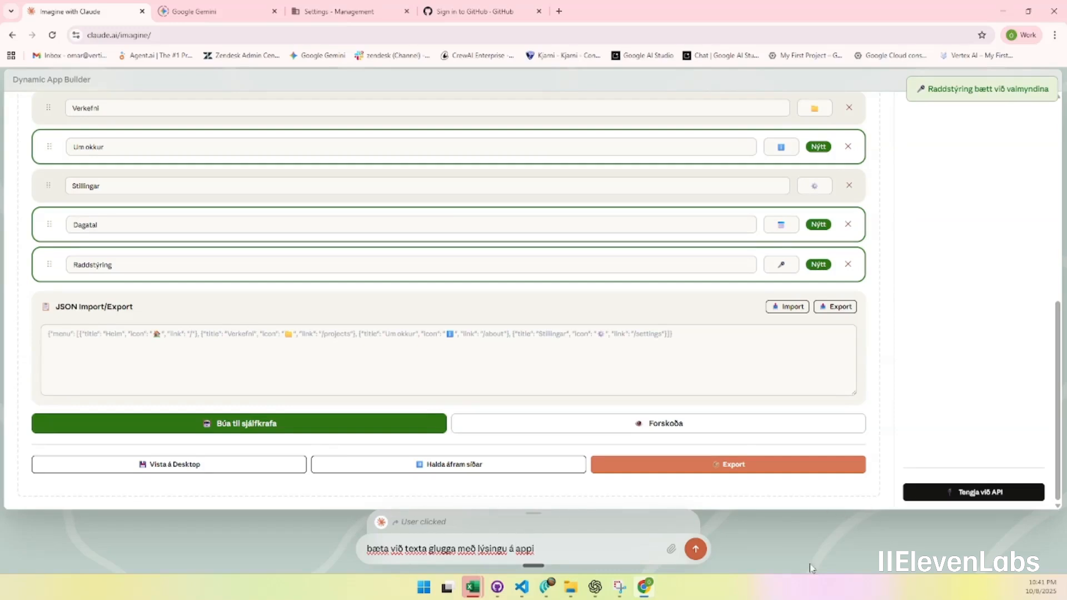
{"action": "left_click", "coordinate": [697, 551]}
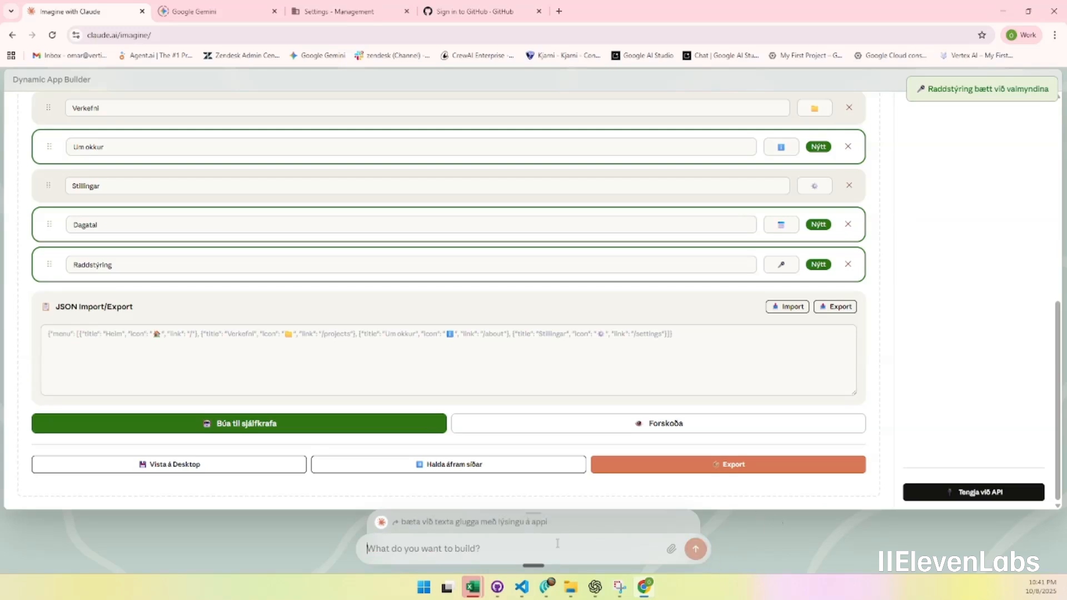
- Send the follow-up request "og búa til app takka" and enlarge the App Lýsing window
{"action": "type", "text": "og búa til app takka"}
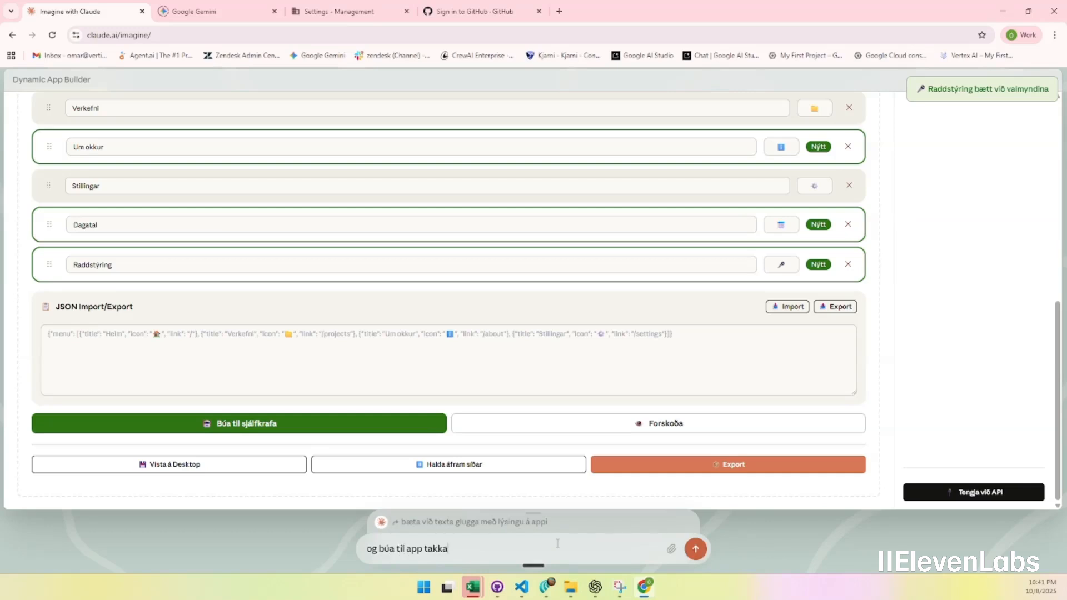
{"action": "left_click", "coordinate": [698, 551]}
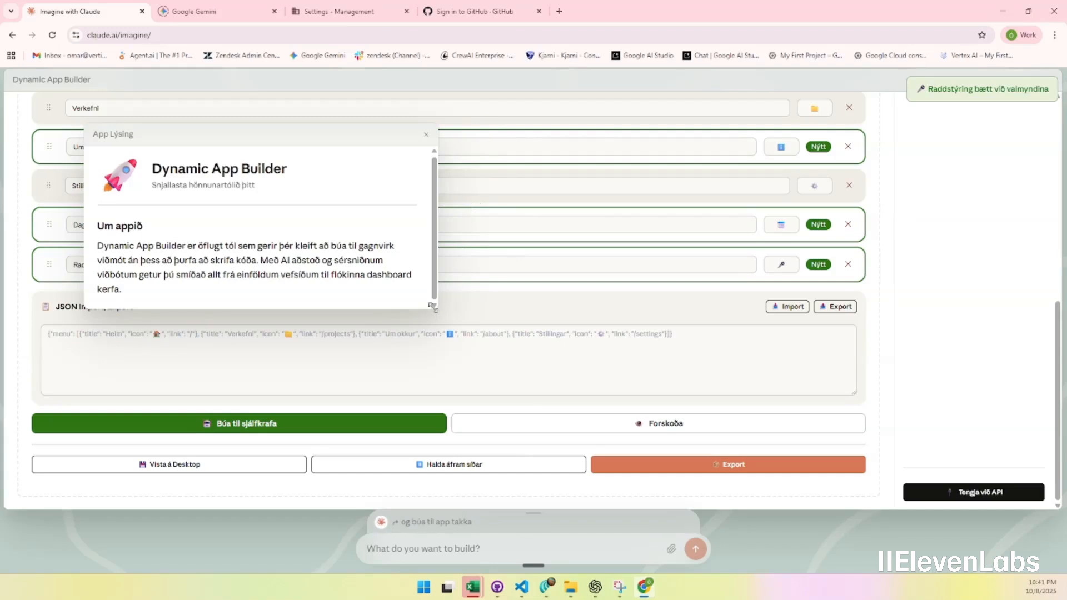
{"action": "left_click_drag", "start_coordinate": [432, 306], "coordinate": [462, 321]}
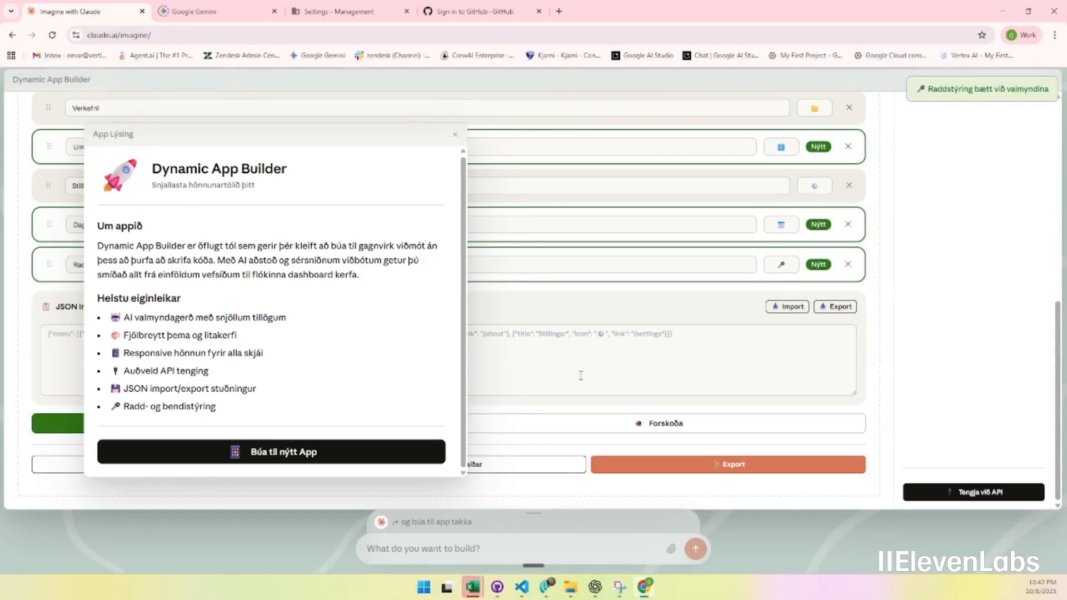
- Start a new app project and name it "Kjólabúð Önnu systir, alveg eins og kjólar og konf"
{"action": "left_click", "coordinate": [353, 451]}
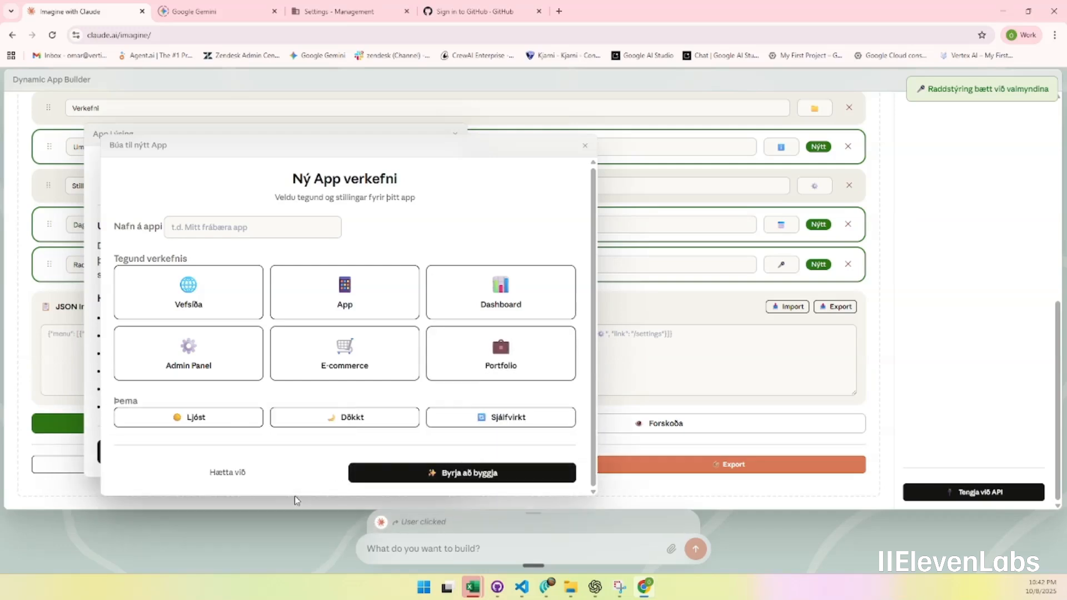
{"action": "left_click", "coordinate": [251, 228]}
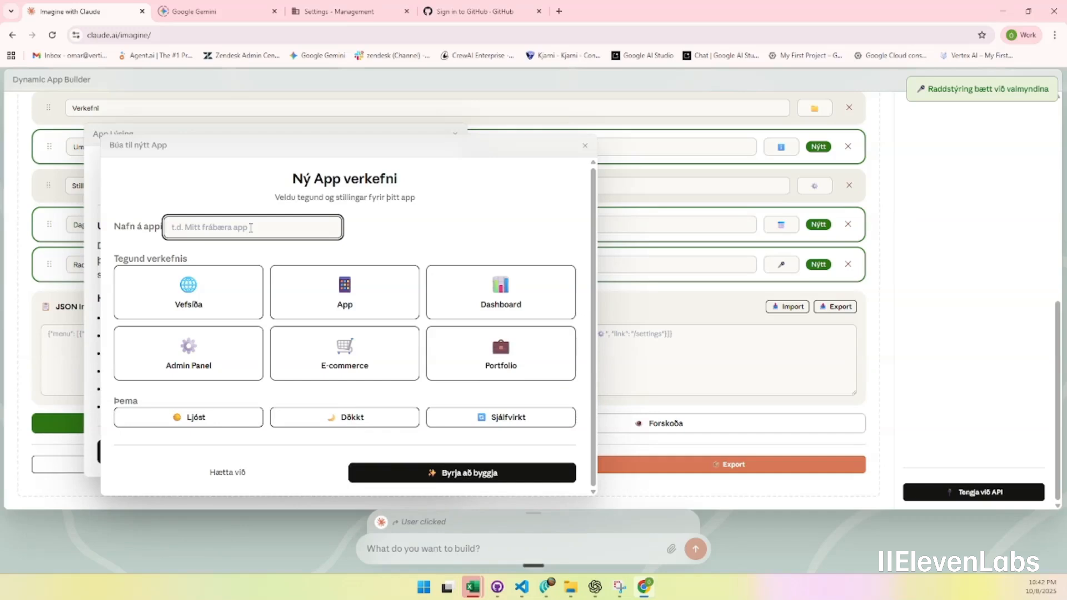
{"action": "type", "text": "Kjo"}
{"action": "type", "text": "labúð Önnu systir, alveg"}
{"action": "type", "text": " eins og"}
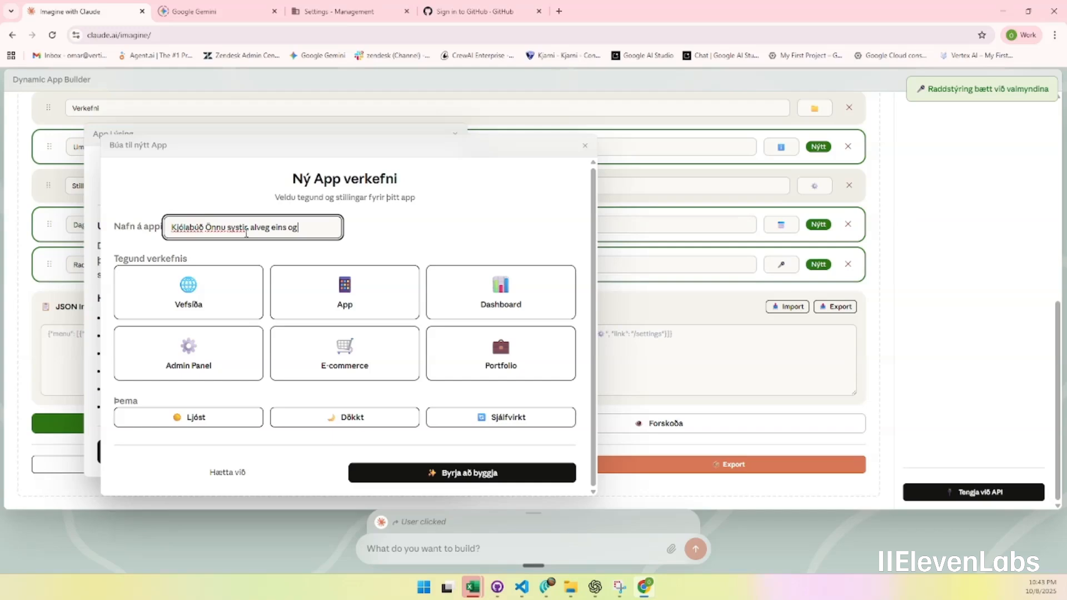
{"action": "type", "text": " kjólar og konf"}
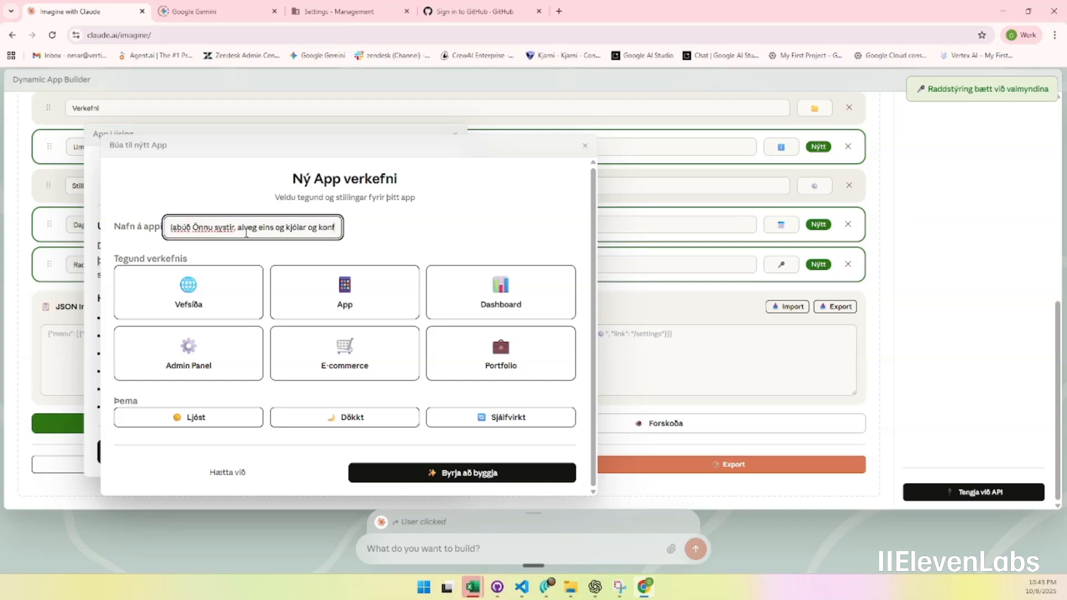
- Send the request "vantar að gera valið" to make the project type options selectable
{"action": "left_click", "coordinate": [455, 558]}
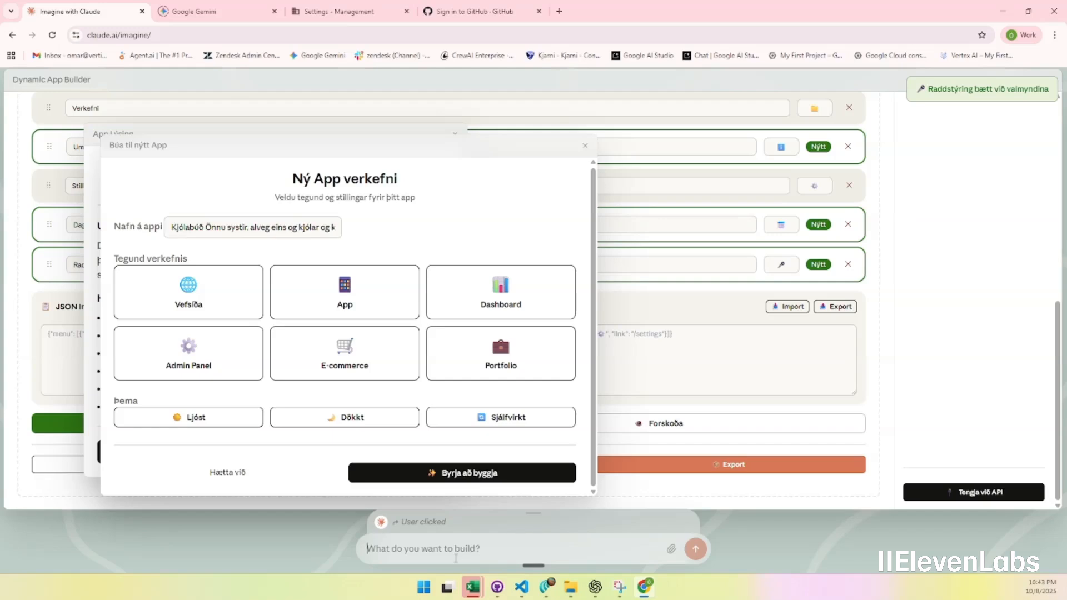
{"action": "type", "text": "vantar að gera valið"}
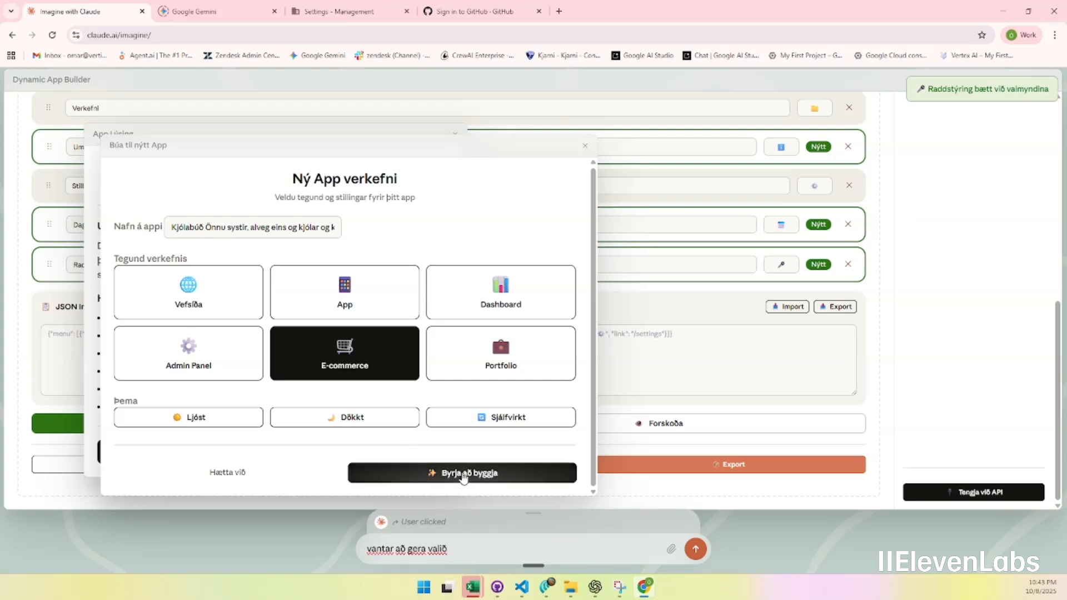
{"action": "key", "text": "Return"}
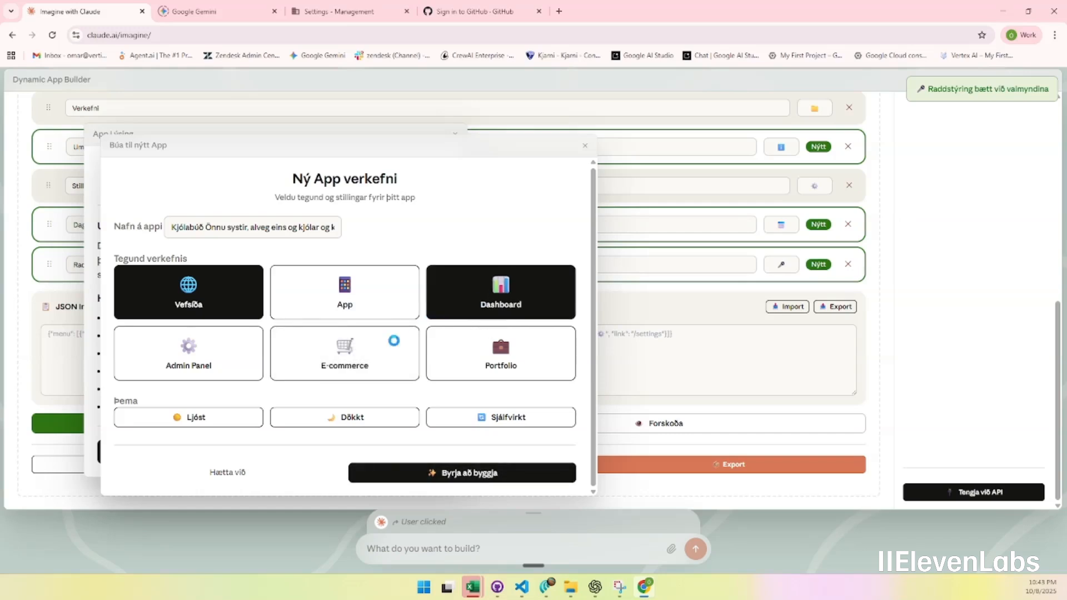
- Build the dress shop project with the E-commerce and Dashboard types and open the finished app
{"action": "left_click", "coordinate": [438, 476]}
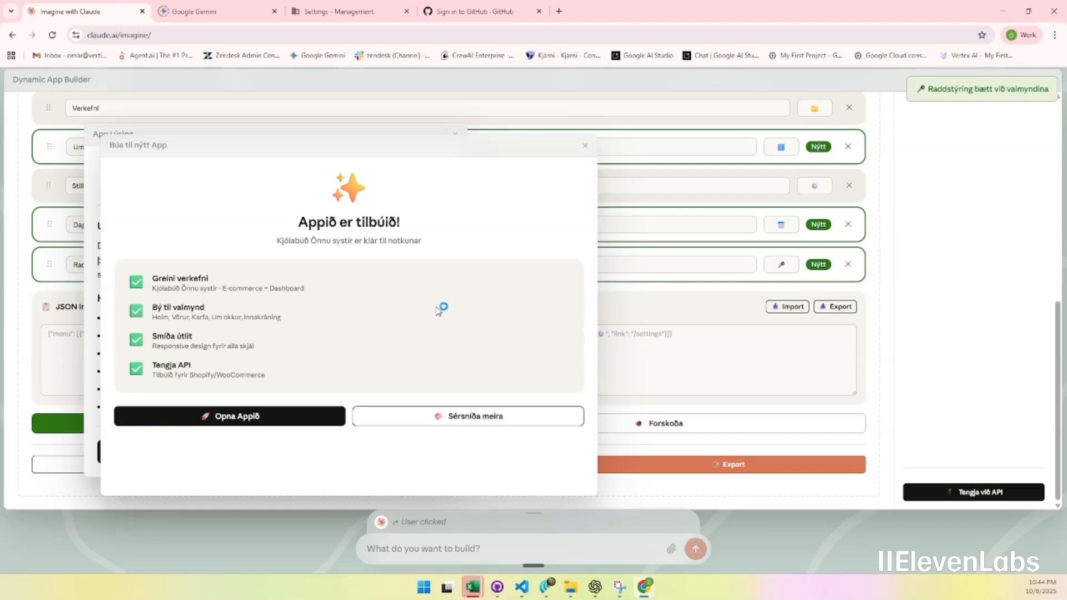
{"action": "left_click", "coordinate": [250, 422]}
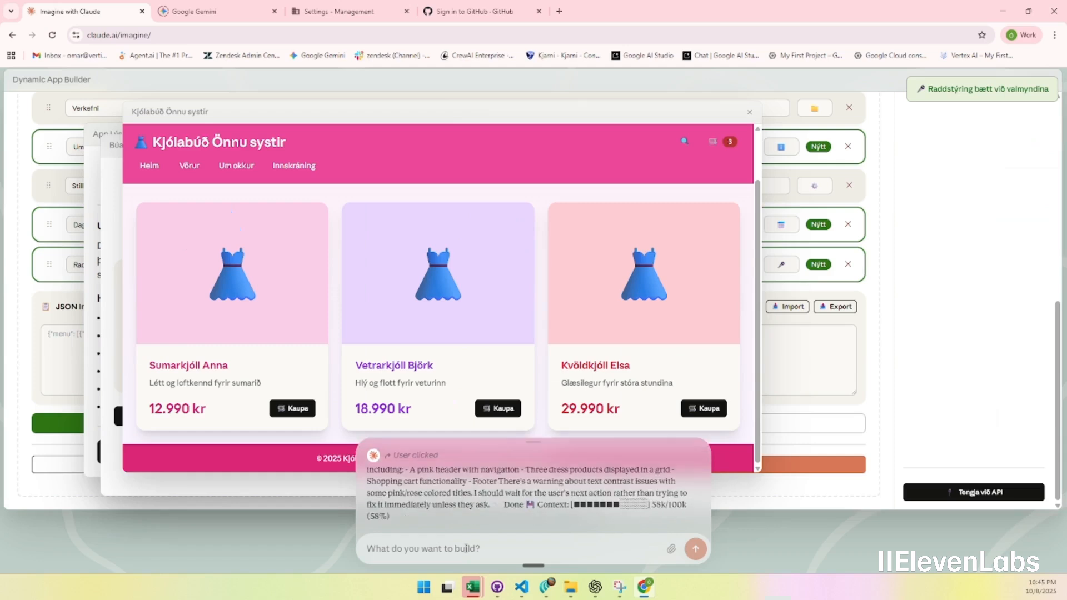
- Move the shop window higher, add Vetrarkjóll Björk and Sumarkjóll Anna to the cart, and open the cart
{"action": "left_click_drag", "start_coordinate": [339, 111], "coordinate": [316, 66]}
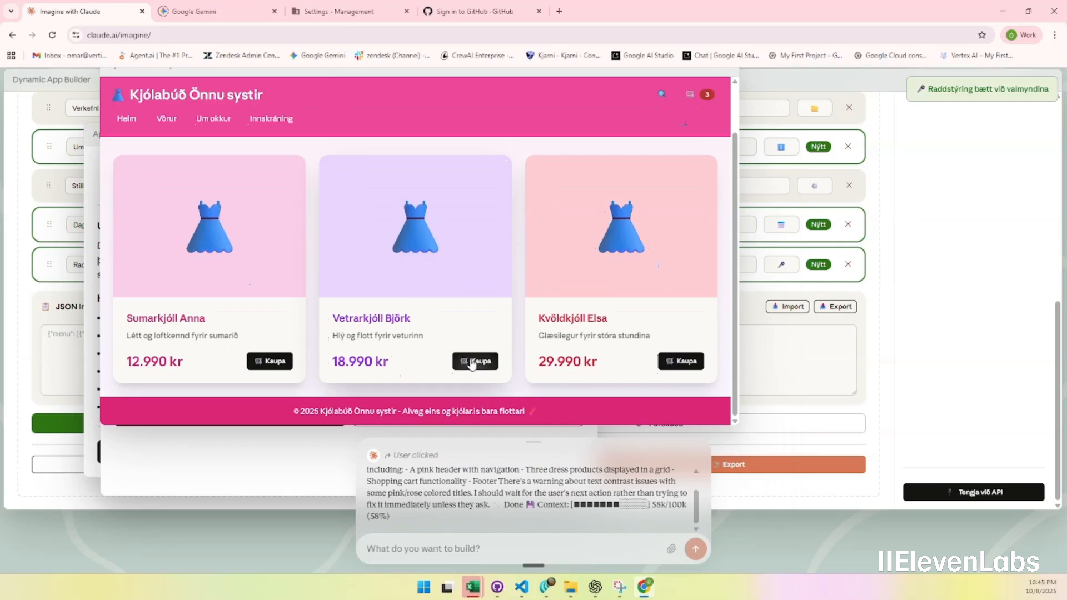
{"action": "left_click", "coordinate": [271, 362]}
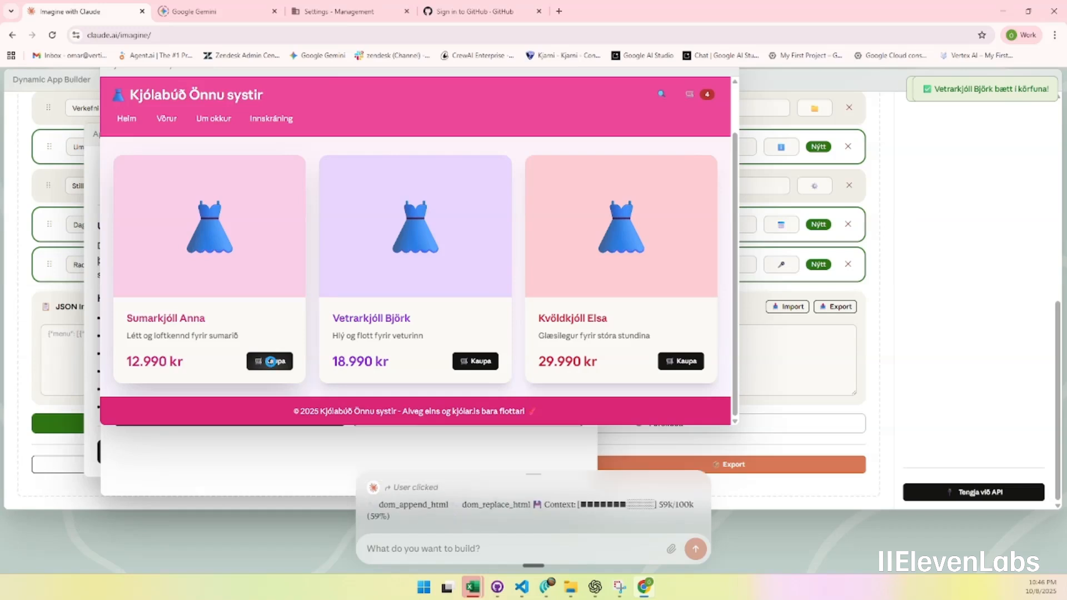
{"action": "left_click", "coordinate": [707, 93]}
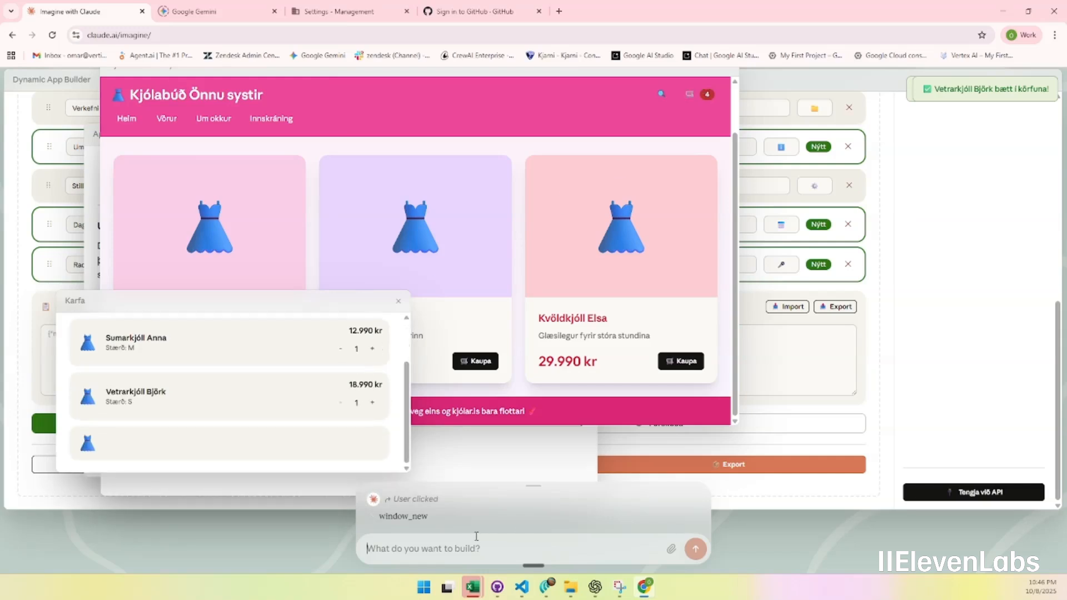
- Request in Icelandic an AI fitting room with photo upload and a stylist who advises on personal style from the picture
{"action": "type", "text": "það vantar"}
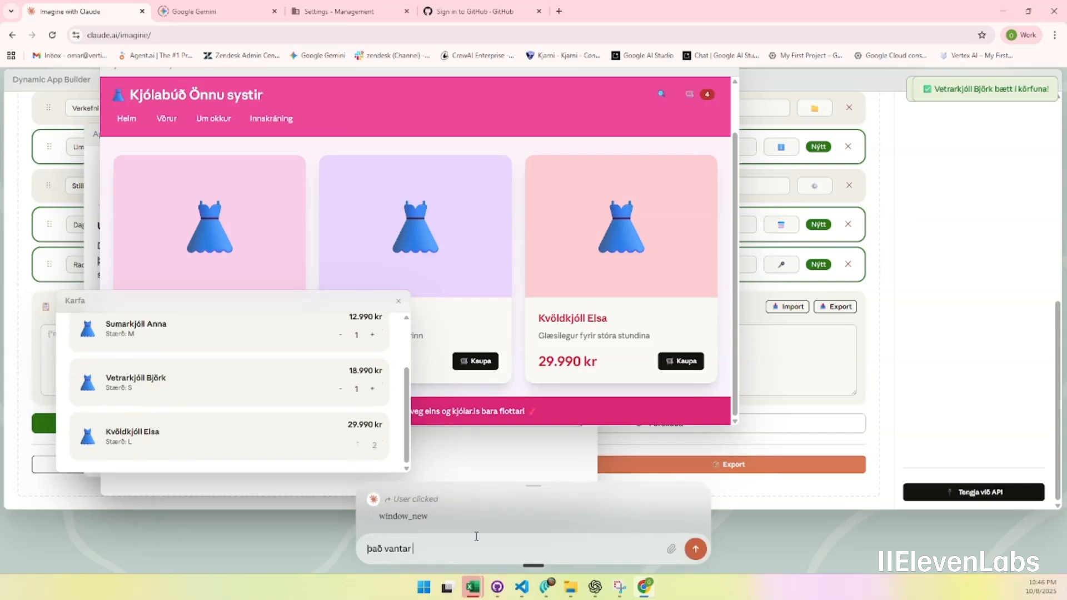
{"action": "type", "text": " ai mátunarklefa og að leyfa mér að hlaða inn myndog svo heiðar snyrtir sem ráðgjafi í hvaða stíl þú ert í út frá mynd"}
{"action": "key", "text": "Return"}
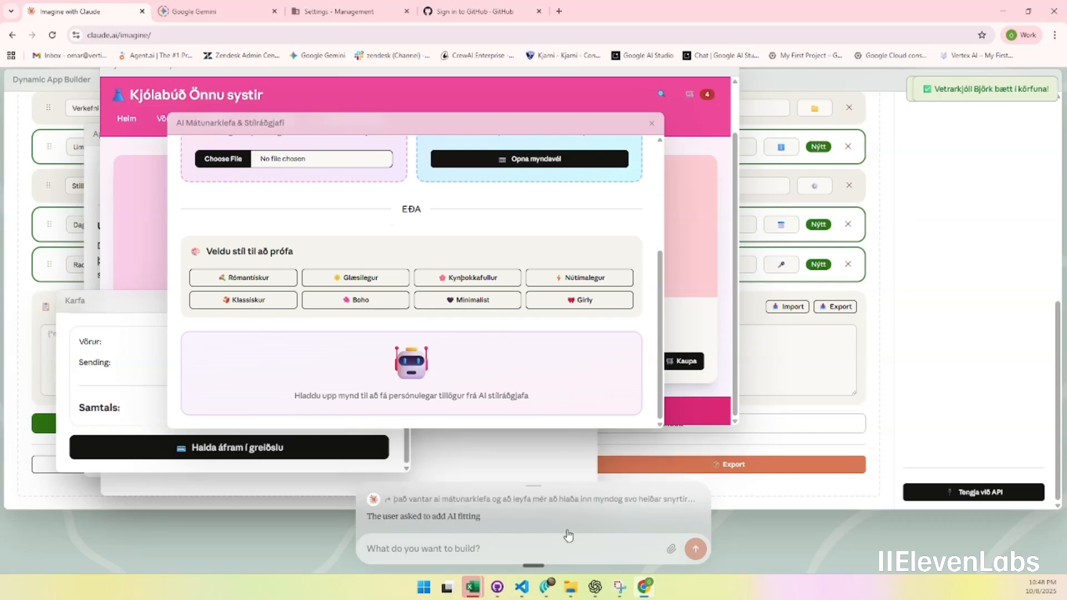
- Attach the image 2025-04-05_11-54-22_8426.png and send the request "now make it look like i just uploaded this puc"
{"action": "left_click", "coordinate": [671, 550]}
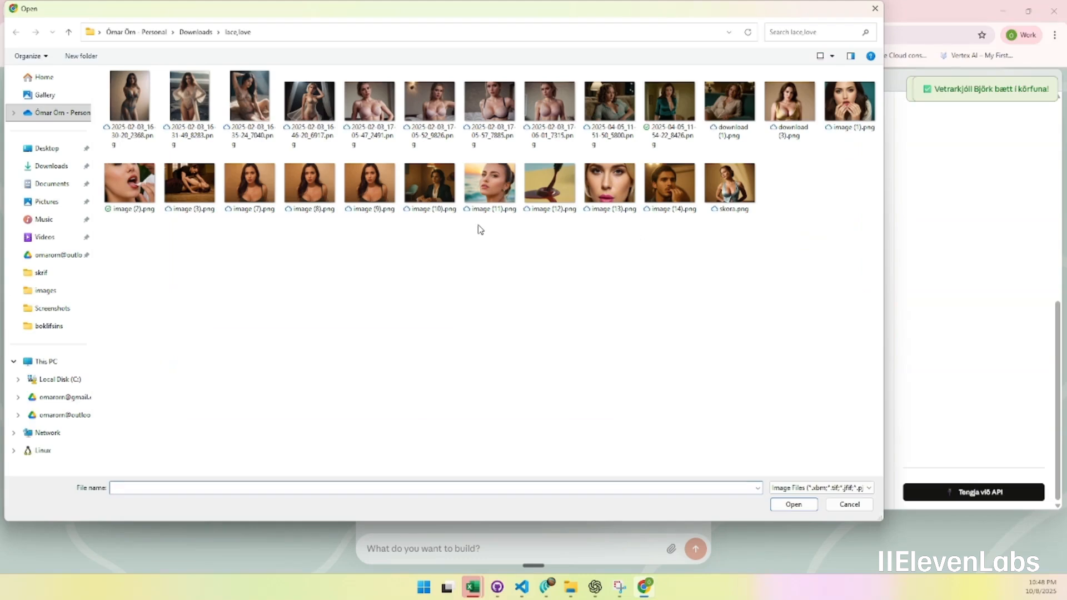
{"action": "left_click", "coordinate": [672, 111]}
{"action": "left_click", "coordinate": [792, 505]}
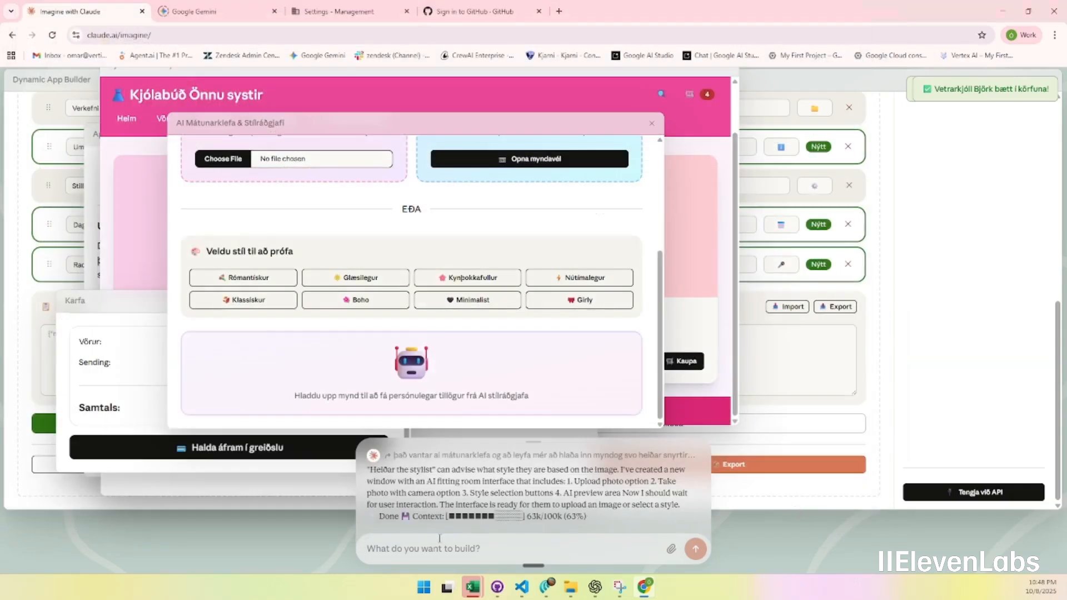
{"action": "type", "text": "now make i"}
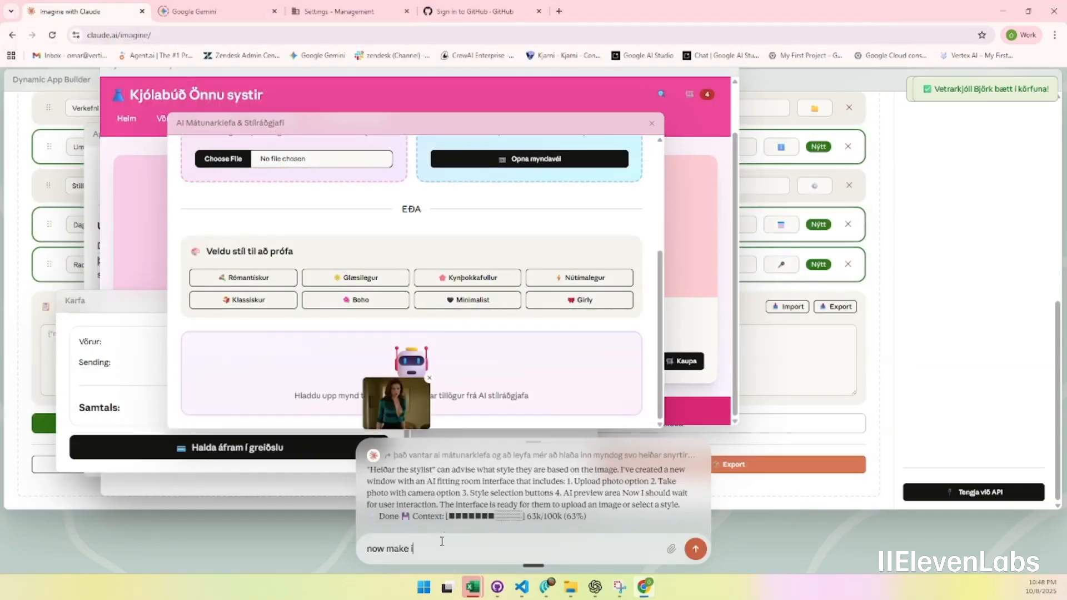
{"action": "type", "text": "t look like i just uploaded this puc"}
{"action": "key", "text": "Return"}
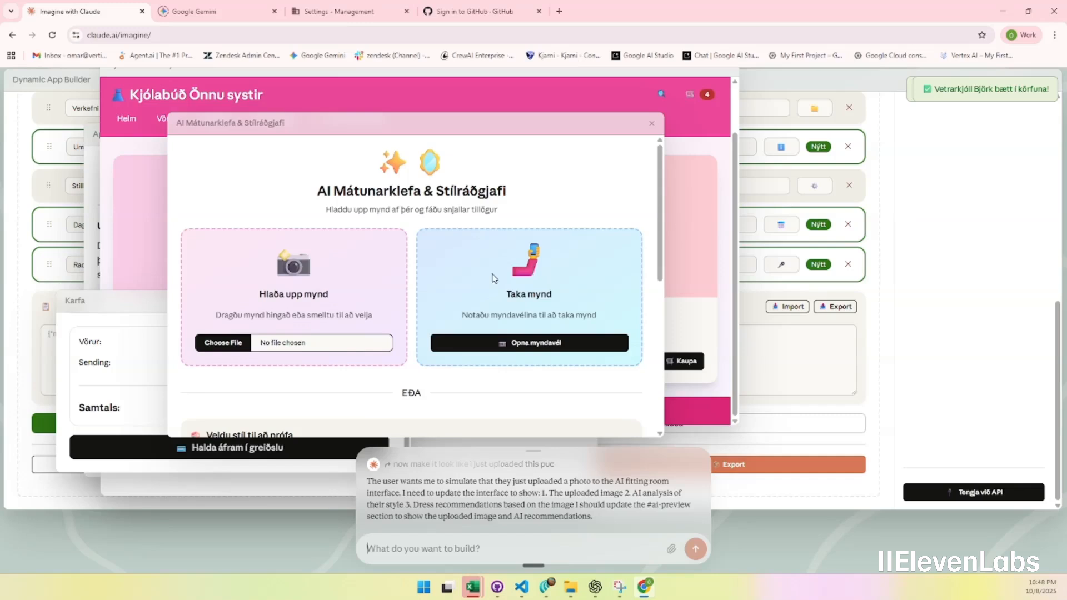
- Review the AI Stílgreining section for the uploaded photo and bring up the personal dress suggestions
{"action": "scroll", "coordinate": [546, 287], "scroll_direction": "down", "scroll_amount": 5}
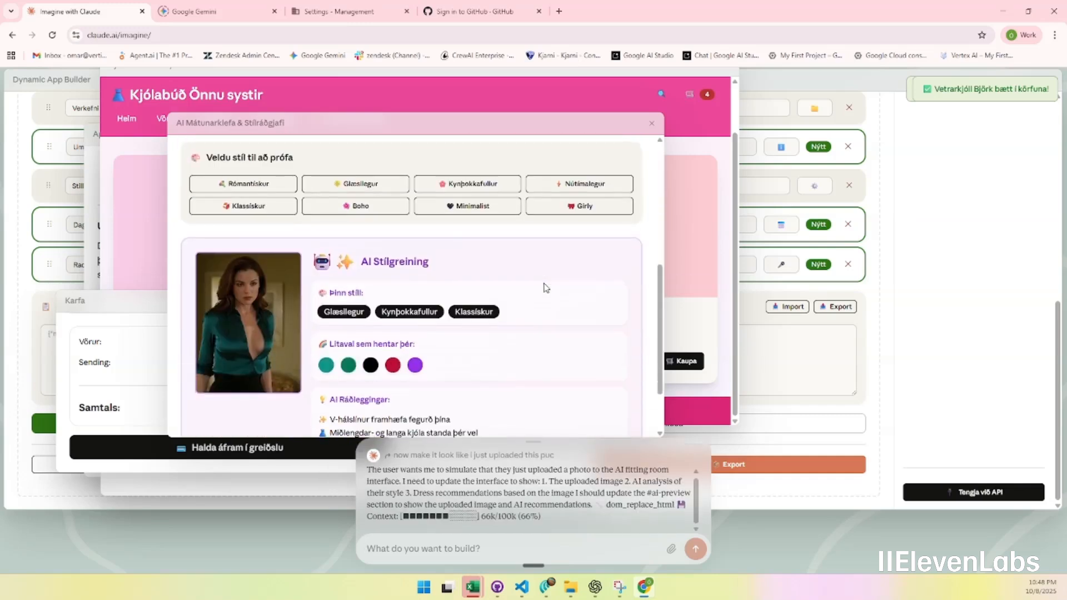
{"action": "scroll", "coordinate": [546, 287], "scroll_direction": "down", "scroll_amount": 1}
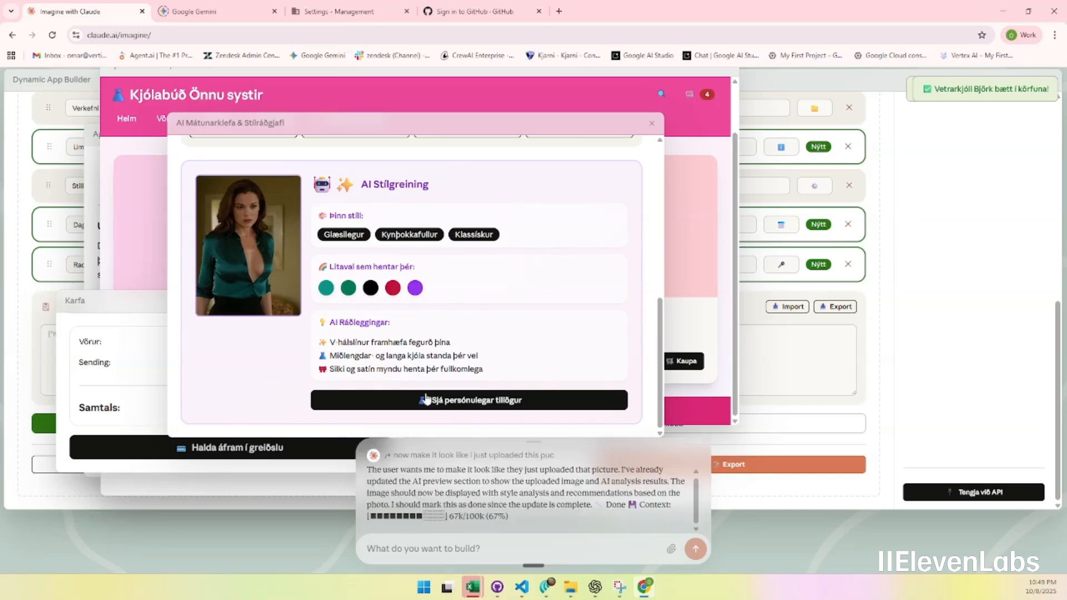
{"action": "left_click", "coordinate": [503, 403]}
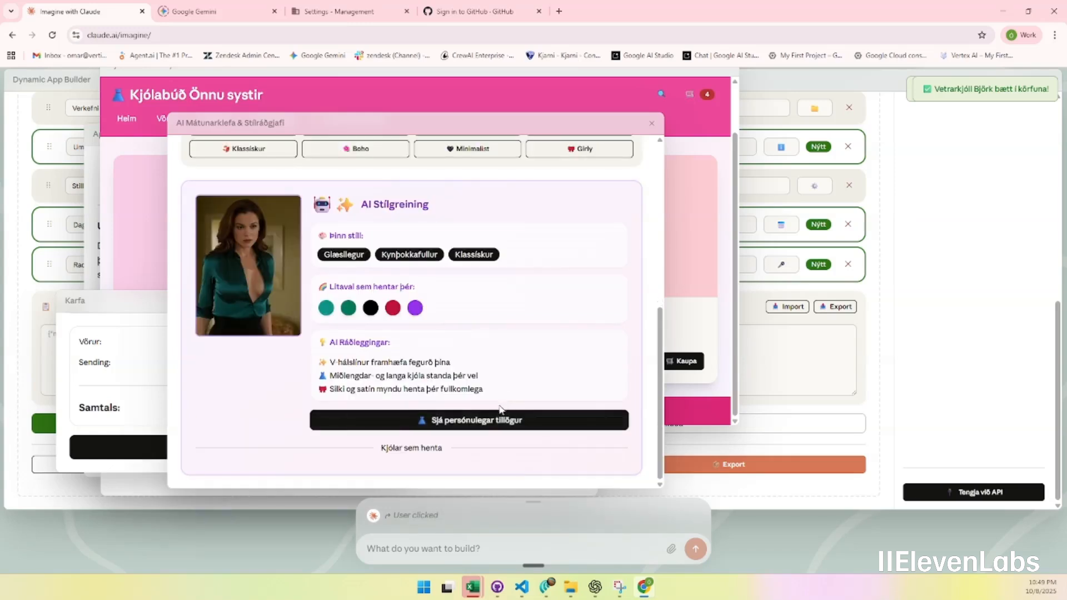
{"action": "scroll", "coordinate": [590, 282], "scroll_direction": "down", "scroll_amount": 3}
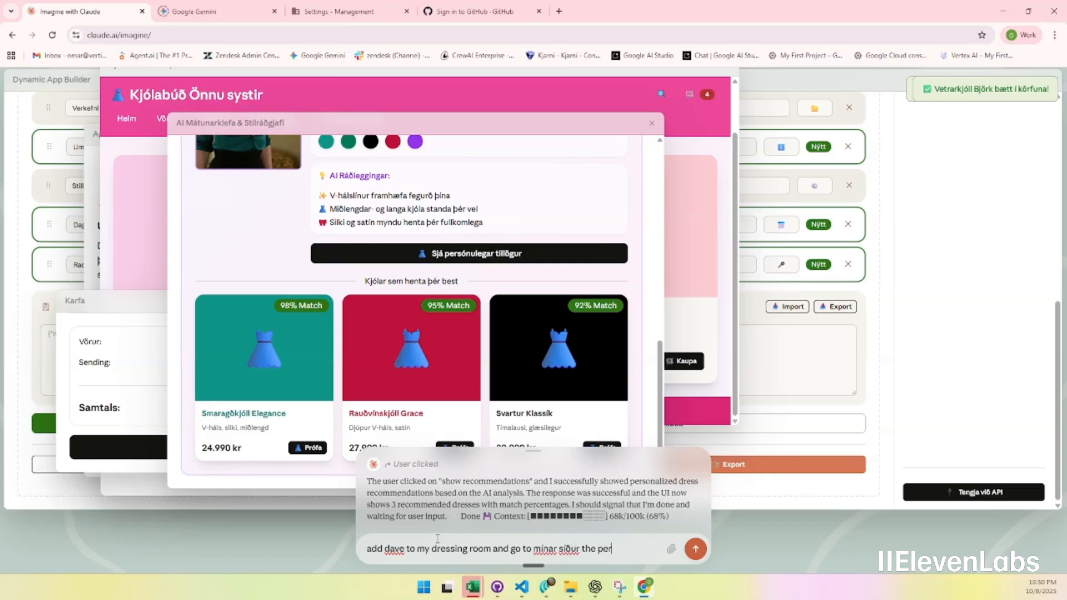
- Send the request "add dave to my dressing room and go to mínar síður the personal dressing room"
{"action": "type", "text": "dressing"}
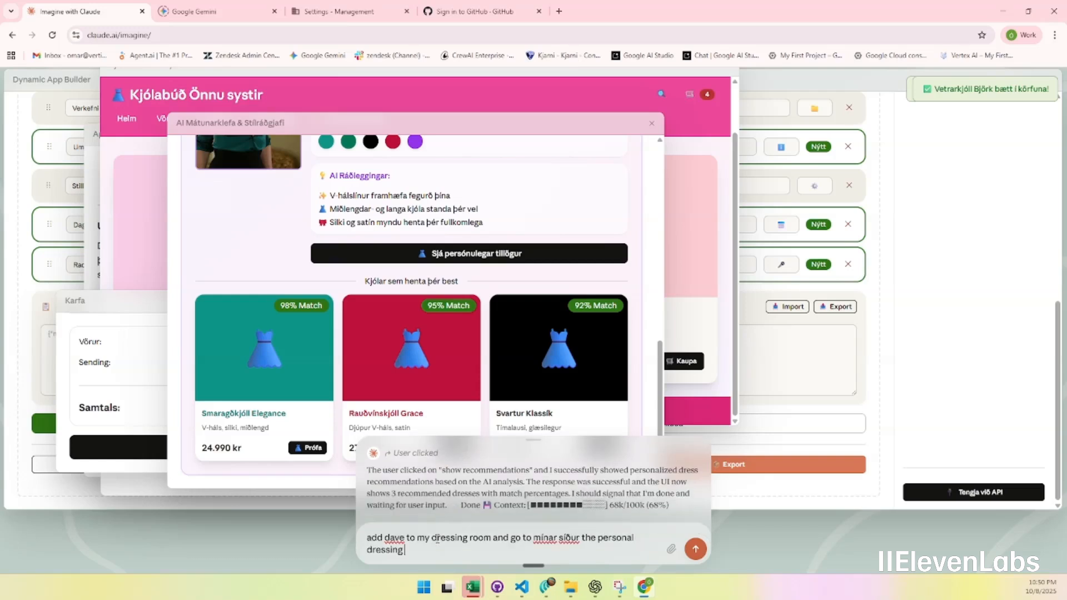
{"action": "type", "text": " room"}
{"action": "key", "text": "Return"}
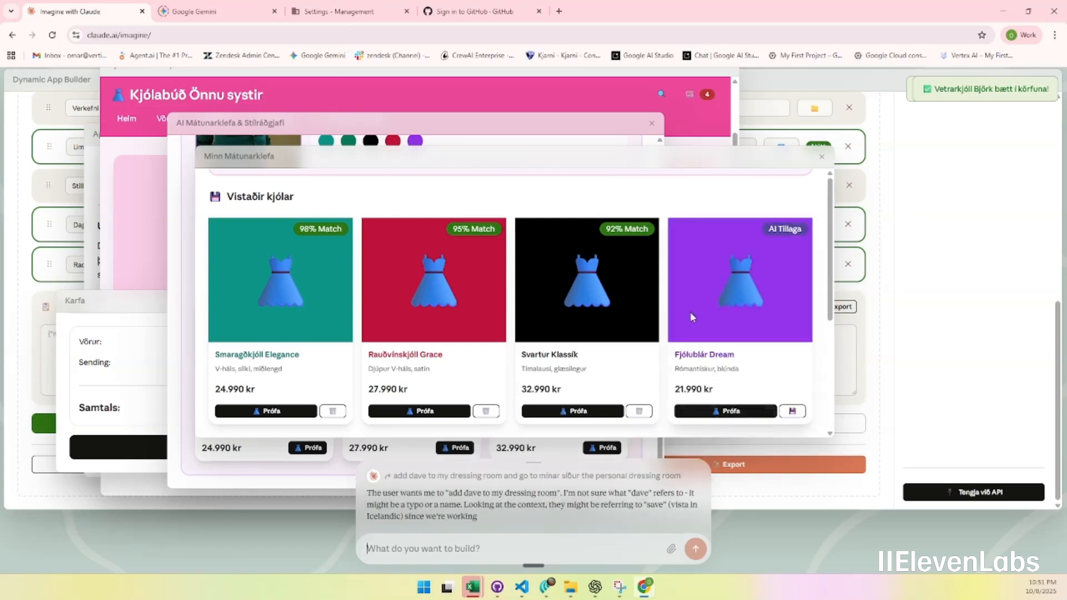
- Move and enlarge the Minn Mátunarklefa window, and choose to try another dress in the Smaragðkjóll Elegance virtual fitting
{"action": "left_click_drag", "start_coordinate": [400, 157], "coordinate": [315, 87]}
{"action": "double_click", "coordinate": [315, 86]}
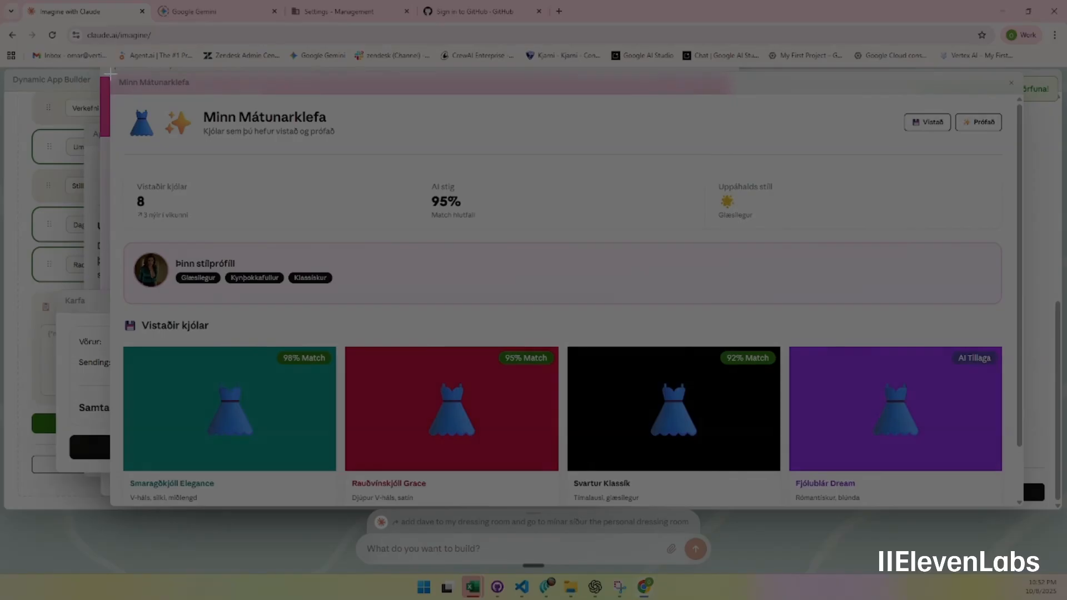
{"action": "scroll", "coordinate": [512, 378], "scroll_direction": "down", "scroll_amount": 1}
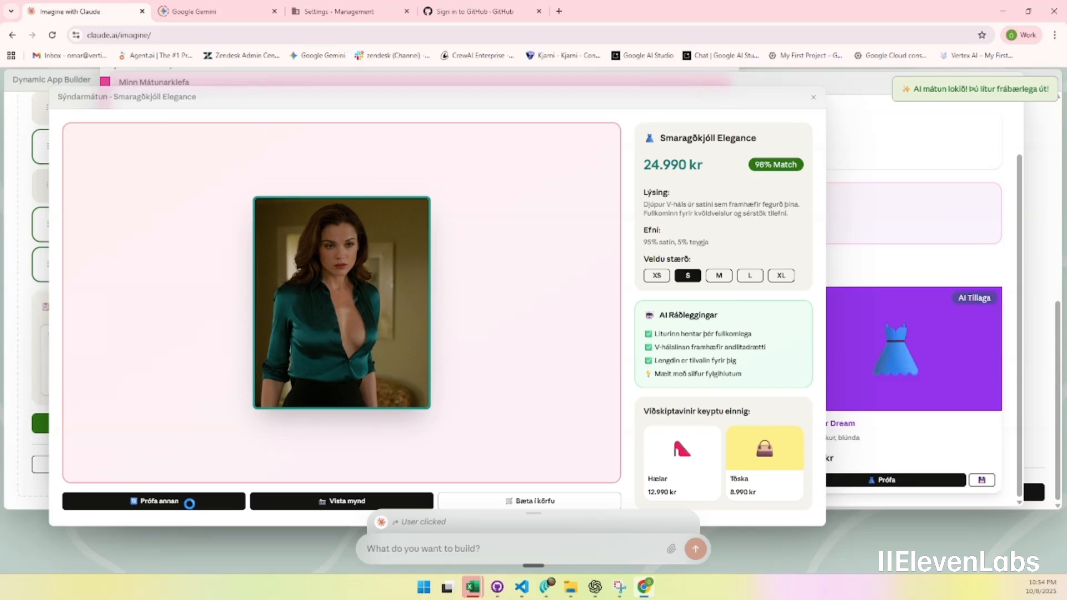
{"action": "left_click", "coordinate": [189, 504]}
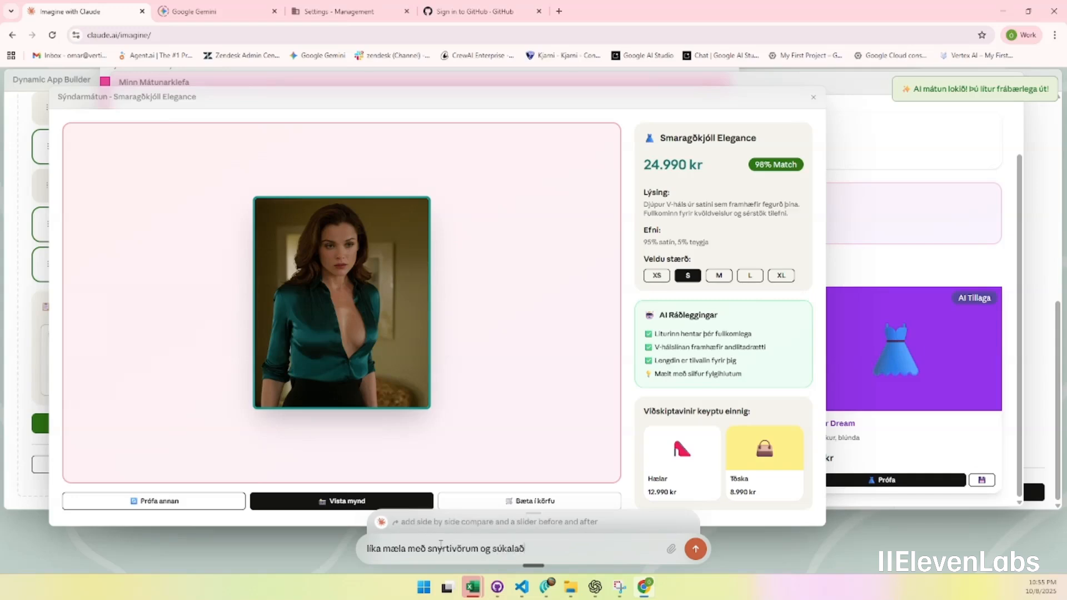
- Send the request "líka mæla með snyrtivörum og súkalaði sem passar vel með og stjörnumerki"
{"action": "type", "text": "með og stjörnu"}
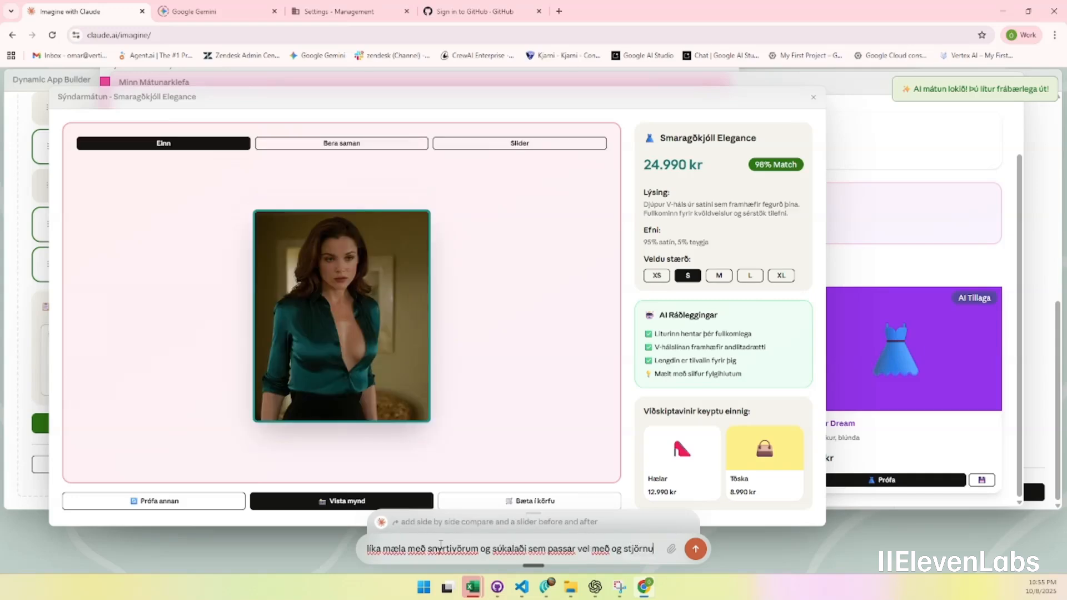
{"action": "type", "text": "merki"}
{"action": "key", "text": "Return"}
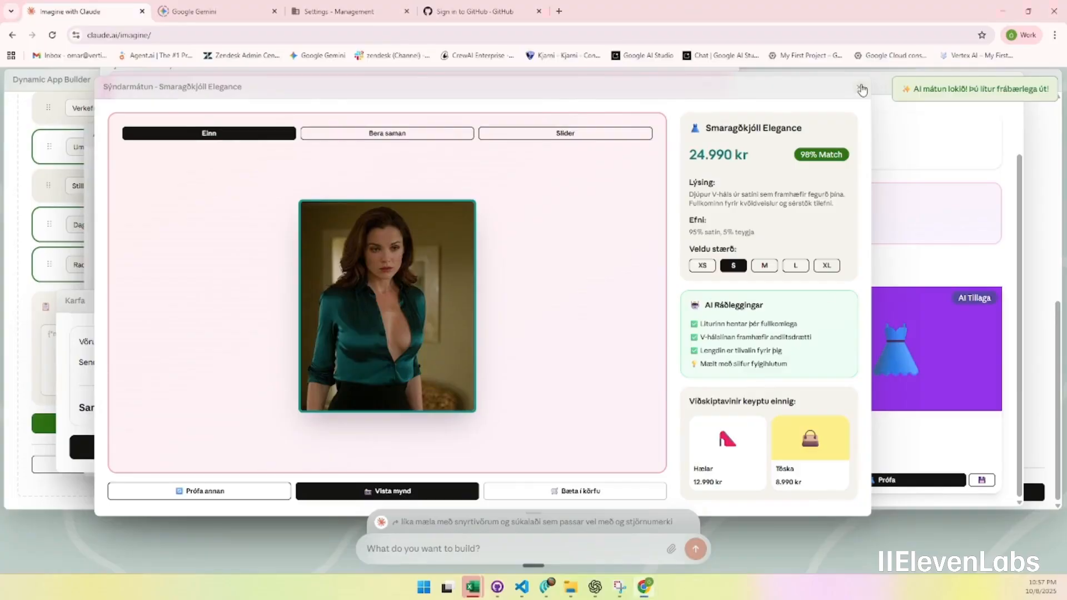
- Close the virtual fitting and Minn Mátunarklefa windows, and pick the Girly style in the AI style adviser
{"action": "left_click", "coordinate": [859, 87]}
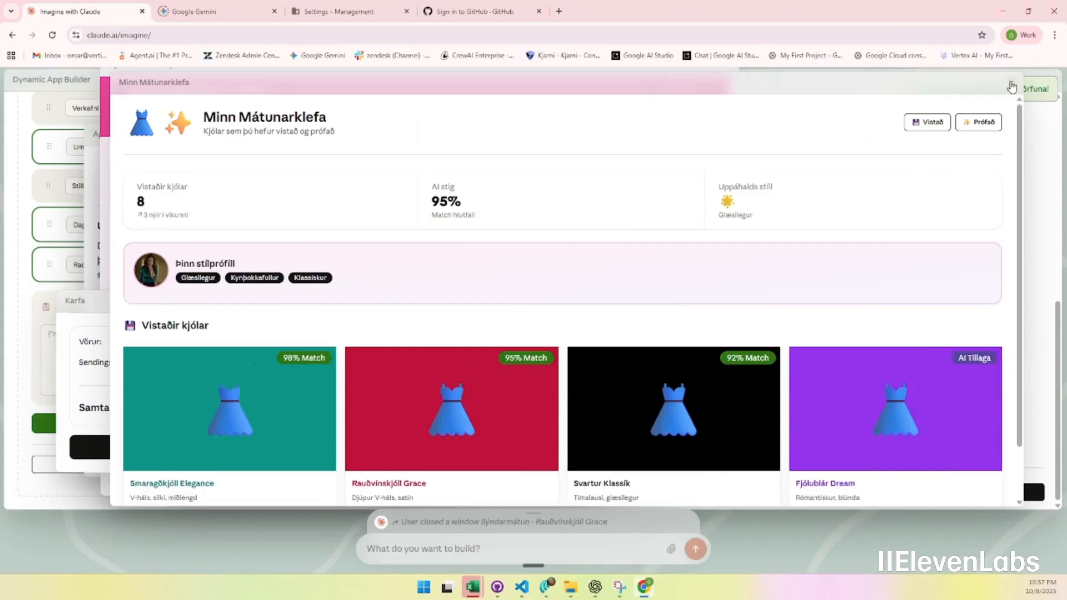
{"action": "left_click", "coordinate": [1011, 87]}
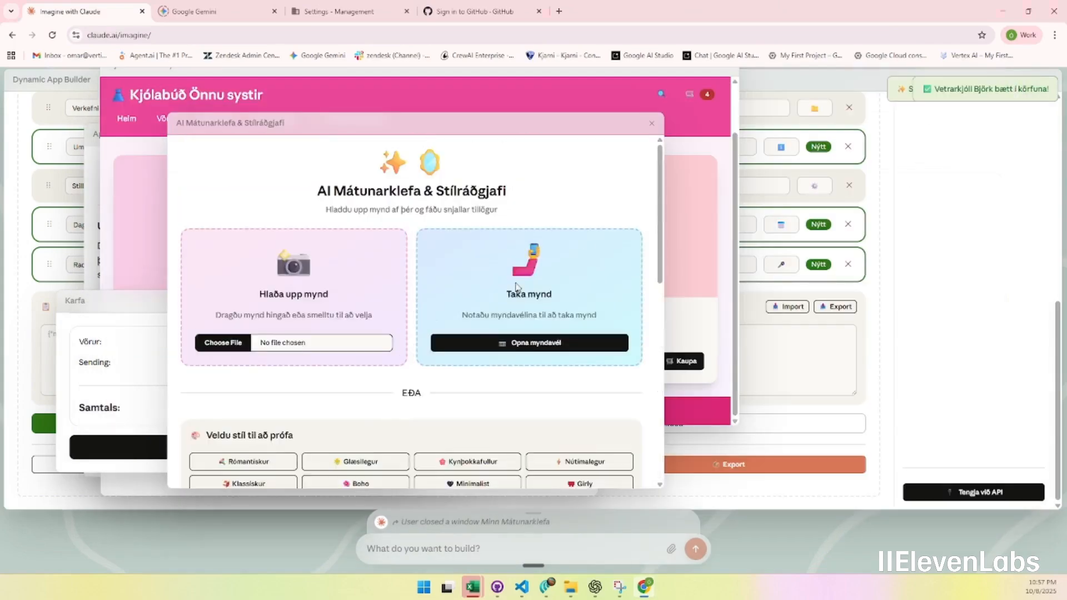
{"action": "scroll", "coordinate": [478, 357], "scroll_direction": "down", "scroll_amount": 5}
{"action": "scroll", "coordinate": [475, 358], "scroll_direction": "up", "scroll_amount": 1}
{"action": "left_click", "coordinate": [587, 149]}
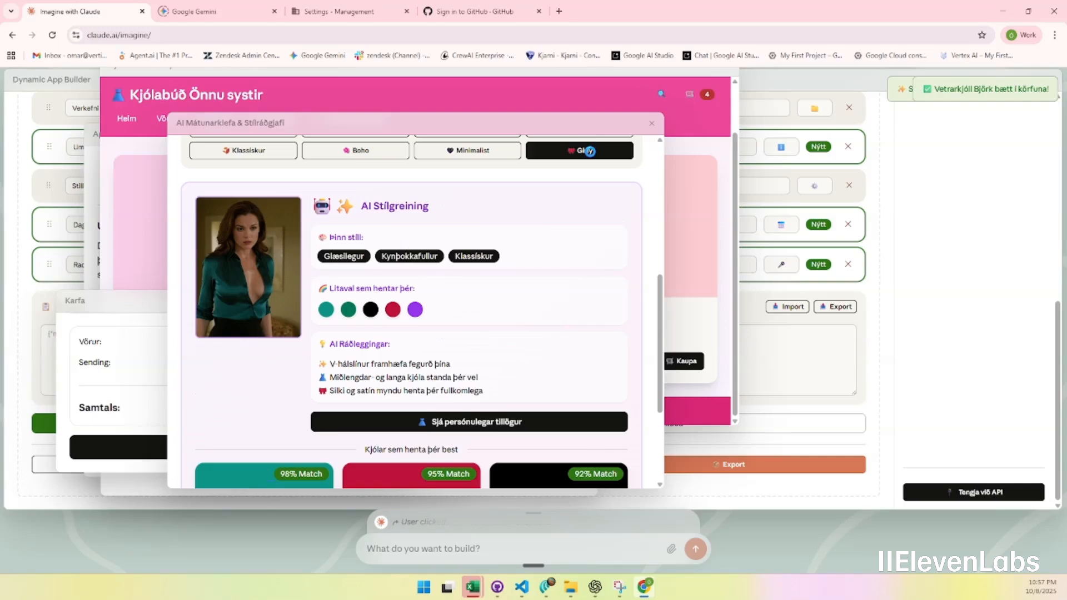
- Reposition and enlarge the style adviser window, and send "og síðast en ekki sýst á þetta að vera með einhyrningaþema og regnbogalitum"
{"action": "left_click_drag", "start_coordinate": [577, 124], "coordinate": [505, 65]}
{"action": "left_click_drag", "start_coordinate": [589, 445], "coordinate": [589, 495]}
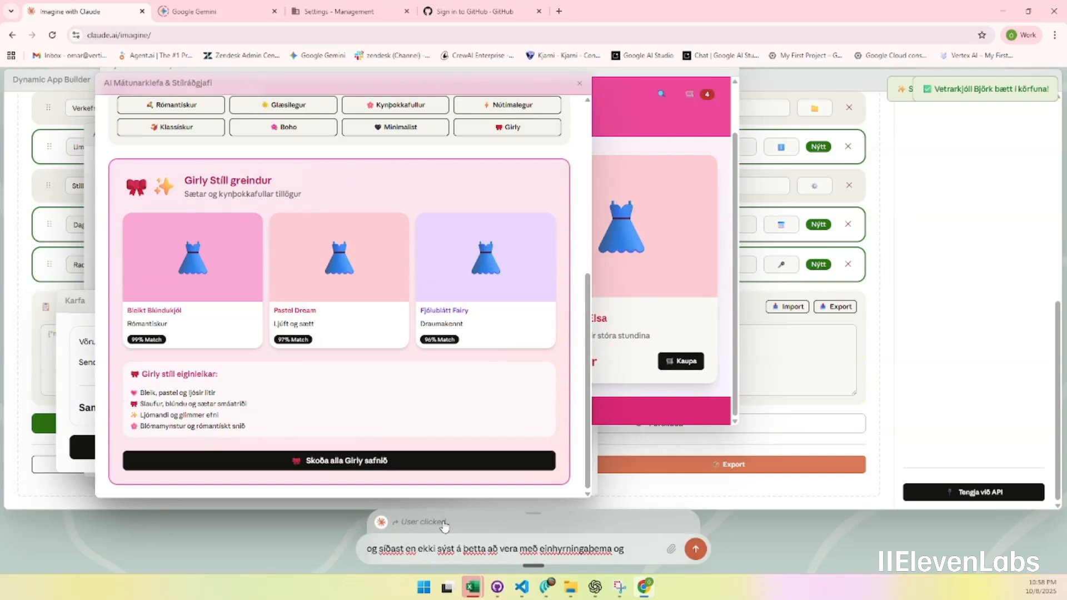
{"action": "type", "text": "regnbogalitum"}
{"action": "left_click", "coordinate": [702, 552]}
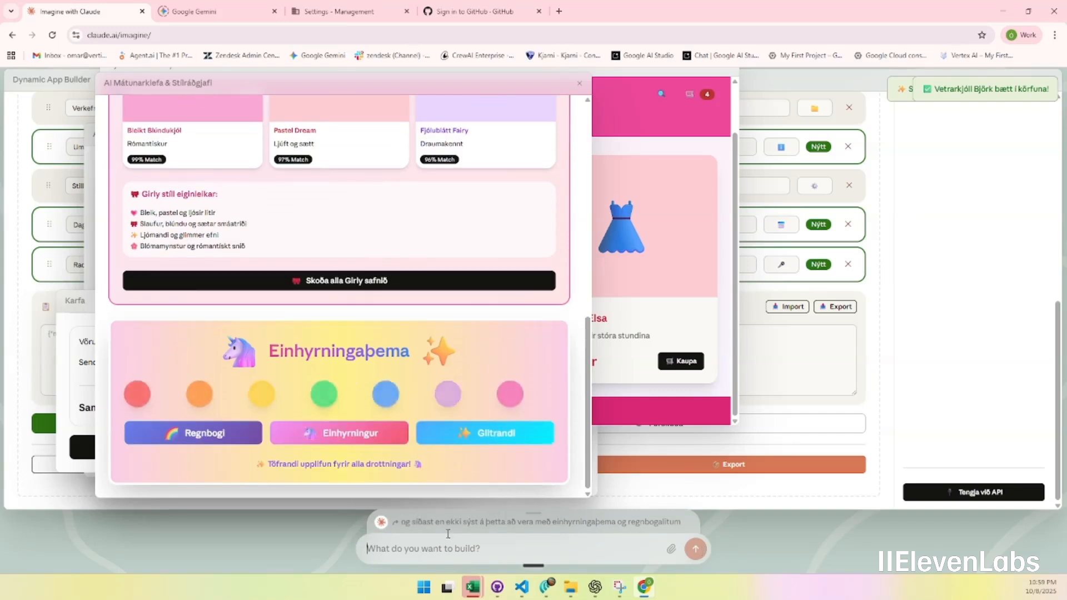
- Send the request "og hugmyidr af kjólum vrs tilefni dagsins" and widen the style adviser window
{"action": "type", "text": "og hugmyidr af kjólum vrs tilefni dagsins"}
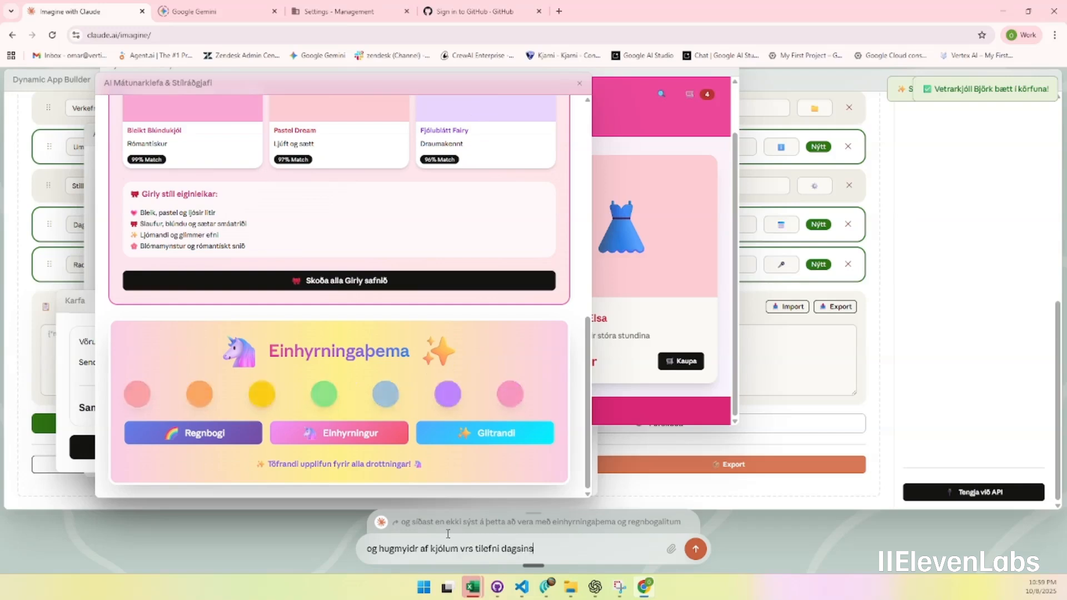
{"action": "key", "text": "Return"}
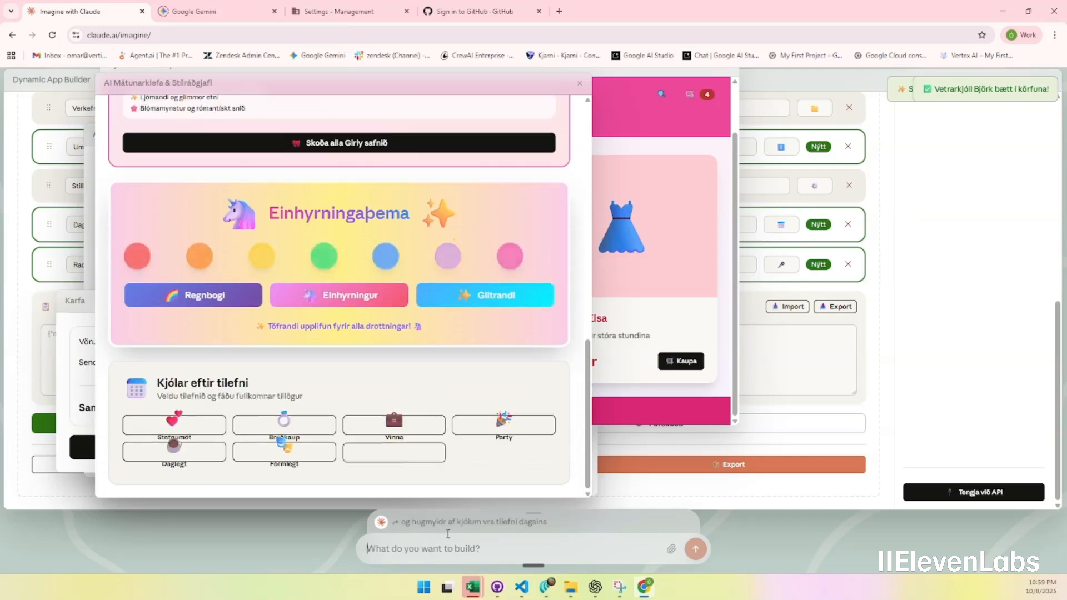
{"action": "left_click_drag", "start_coordinate": [590, 494], "coordinate": [642, 503]}
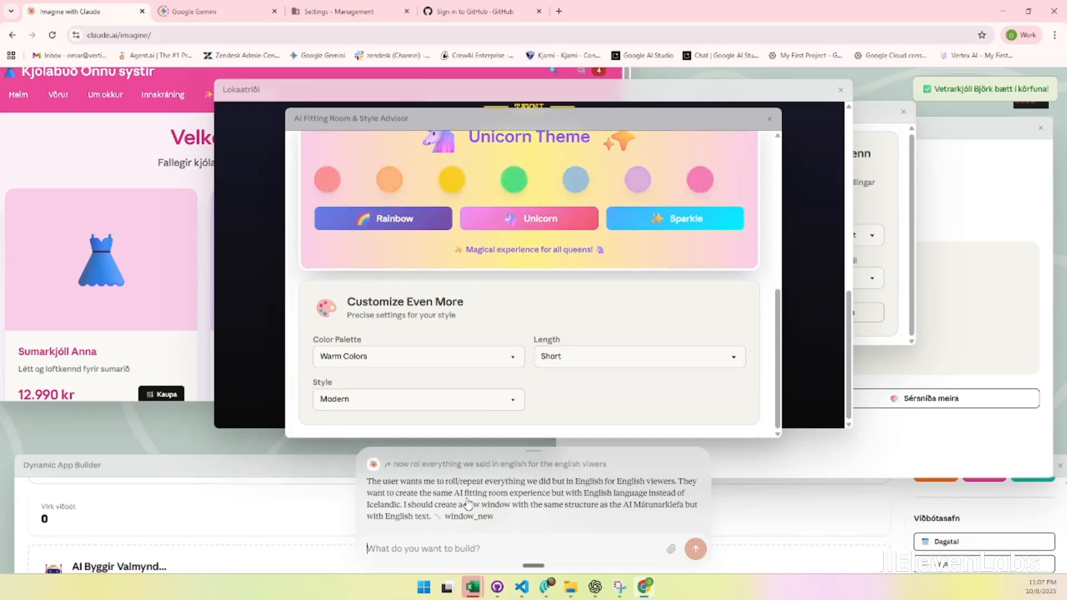
- Close the AI Fitting Room & Style Advisor window, and expand and collapse the assistant's response log
{"action": "left_click", "coordinate": [769, 119]}
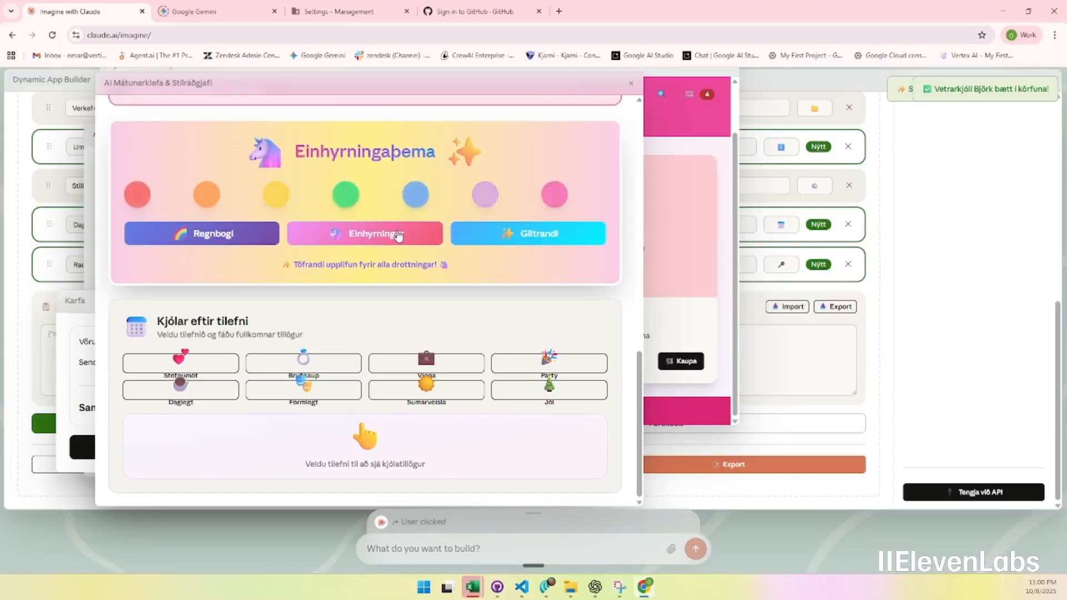
{"action": "left_click", "coordinate": [536, 522]}
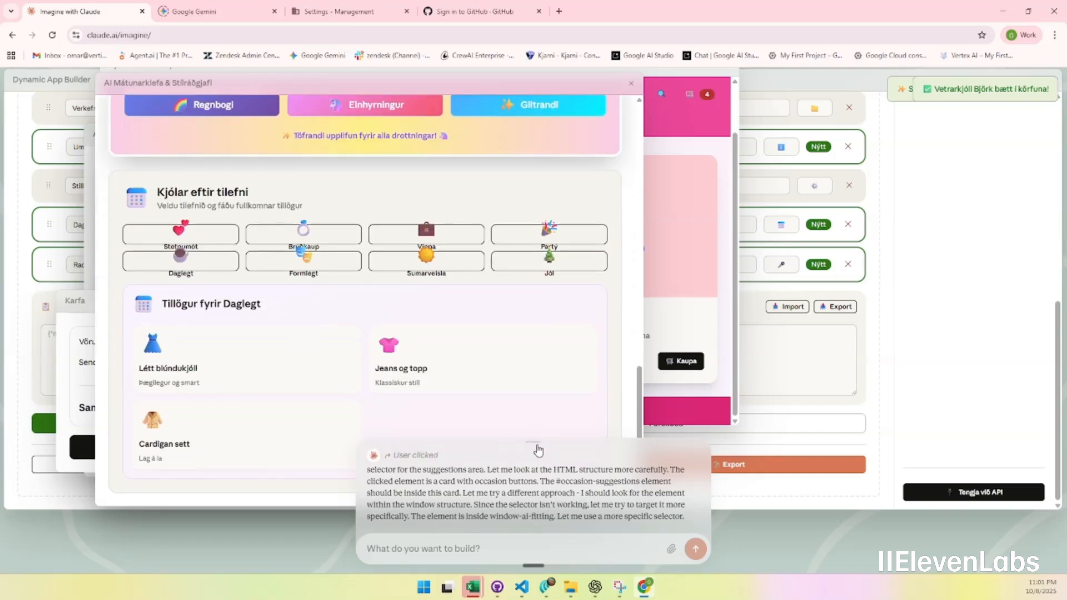
{"action": "left_click", "coordinate": [543, 446]}
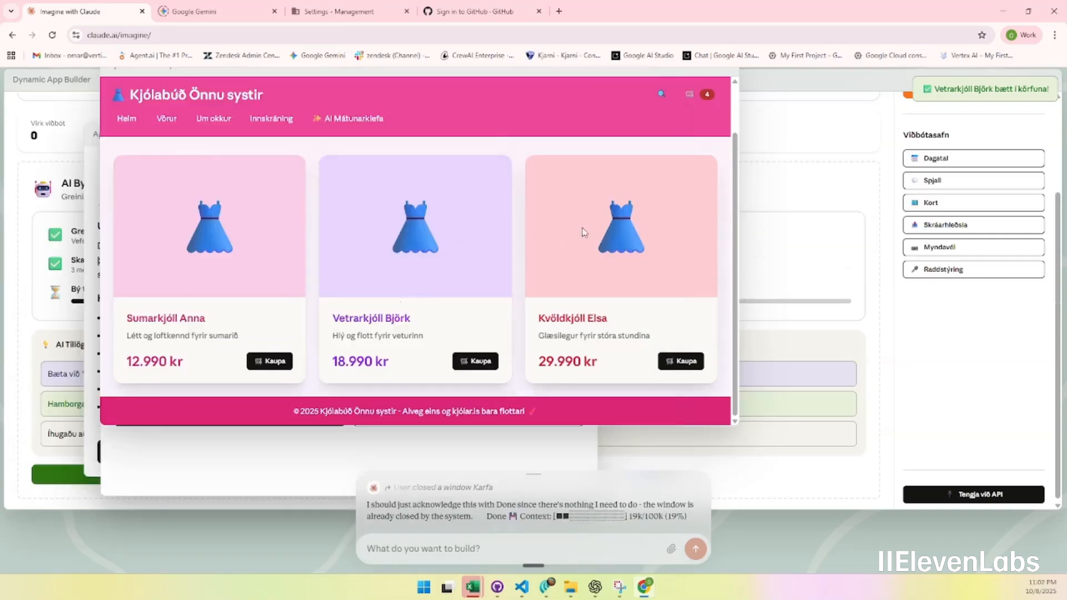
- Open the AI Mátunarklefa page from the dress shop's site navigation
{"action": "scroll", "coordinate": [583, 234], "scroll_direction": "up", "scroll_amount": 2}
{"action": "left_click", "coordinate": [347, 117]}
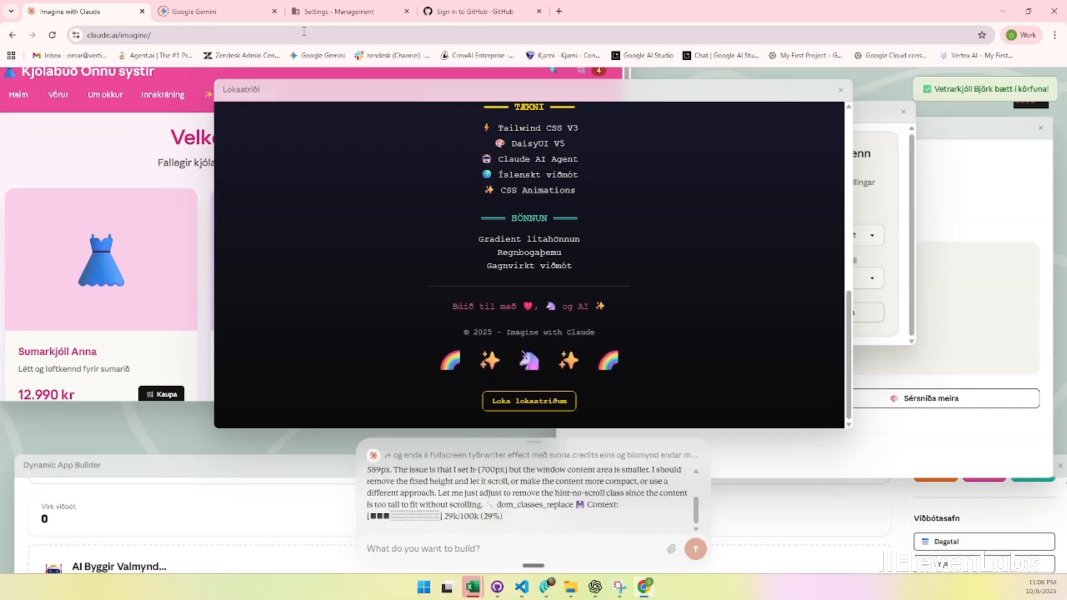
- Send the request "now rol everything we said in english for the english viwers"
{"action": "left_click", "coordinate": [454, 550]}
{"action": "type", "text": "now ro"}
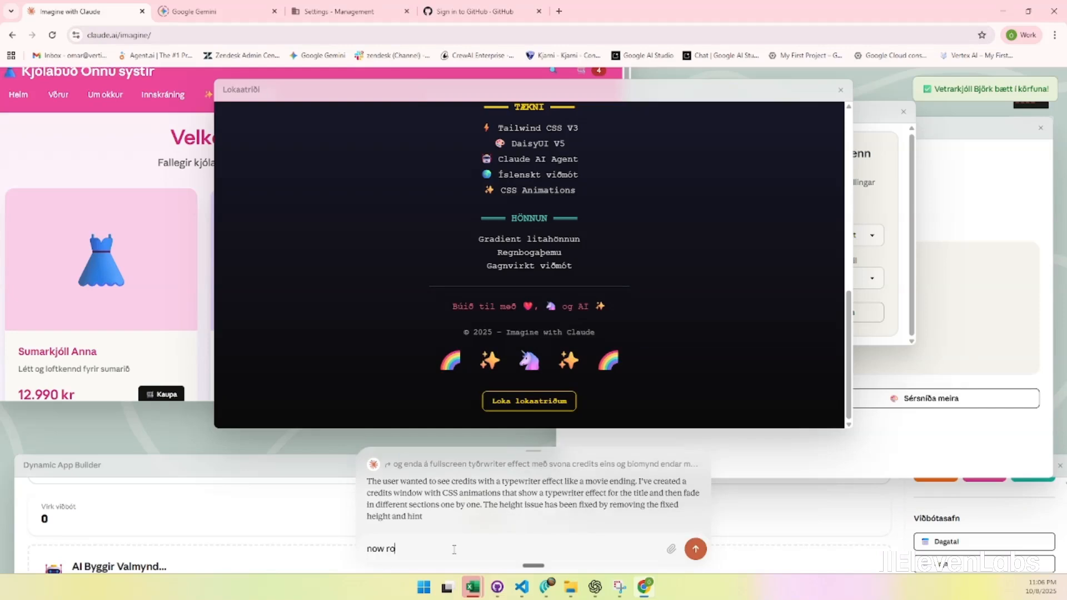
{"action": "type", "text": "l everything we said in english for the english viwers"}
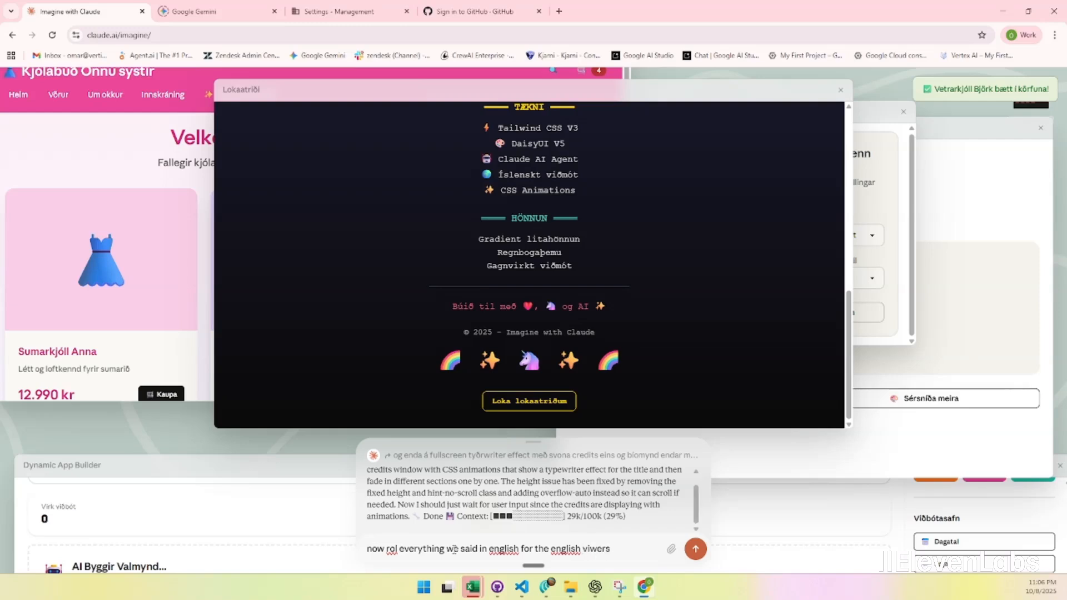
{"action": "key", "text": "Return"}
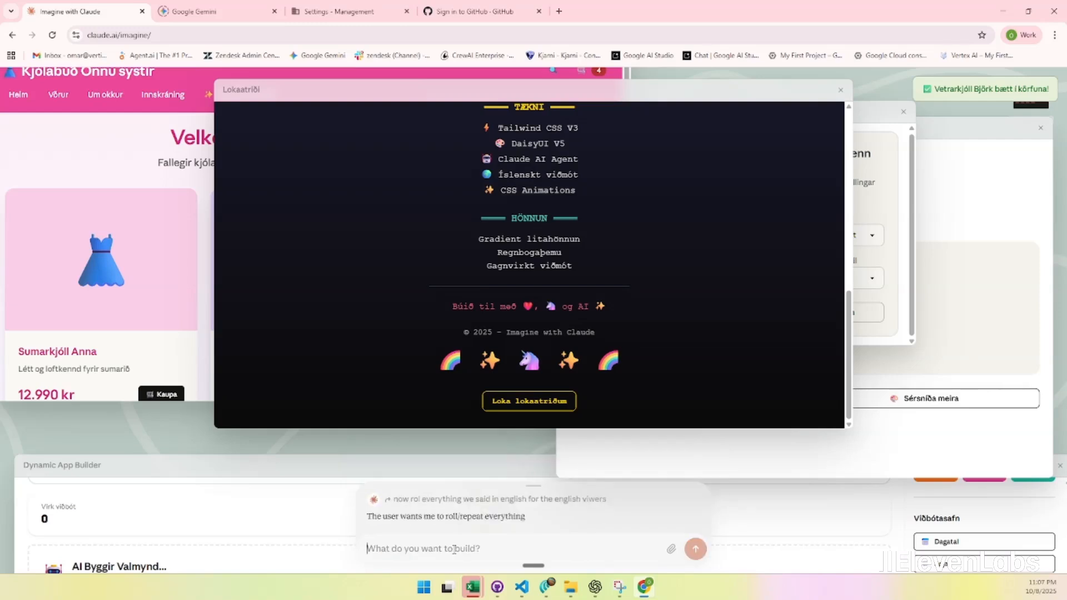
- Send the request "no i wan the end credits from top to bottom scrolling"
{"action": "type", "text": "no i wan the end credits from top to bottom scrolling"}
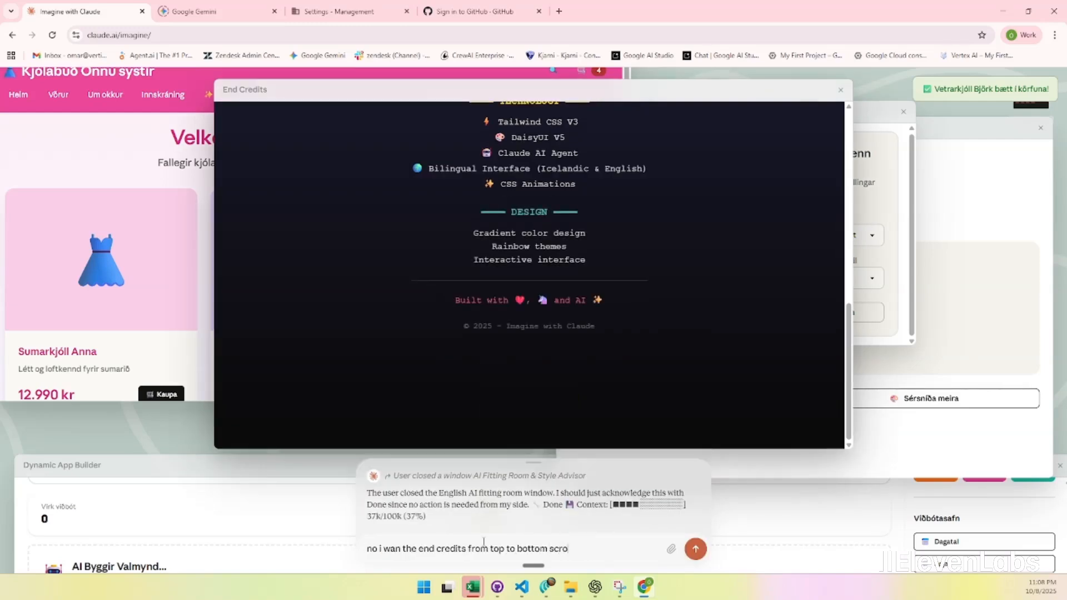
{"action": "key", "text": "Return"}
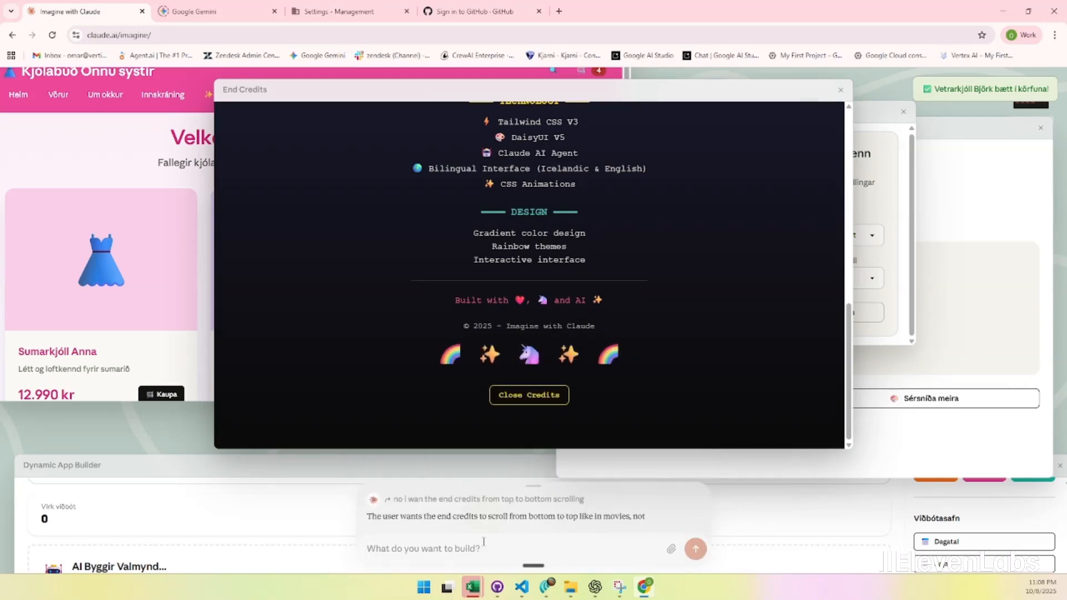
- Send the follow-up requests "and much more detauled windows" and "and now the whole code"
{"action": "type", "text": "and much more detailed end cred"}
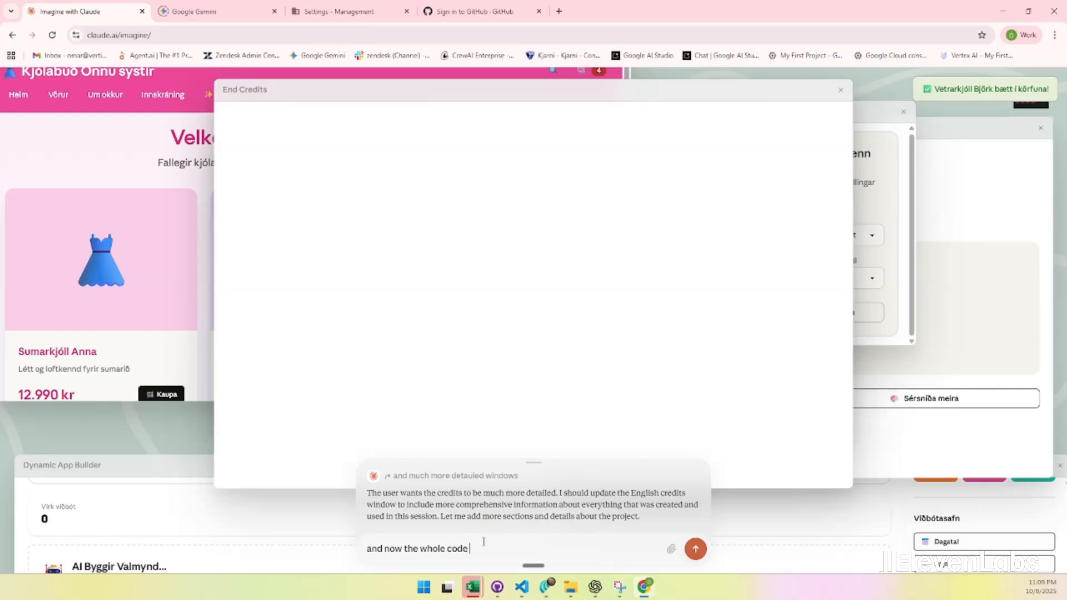
{"action": "key", "text": "Return"}
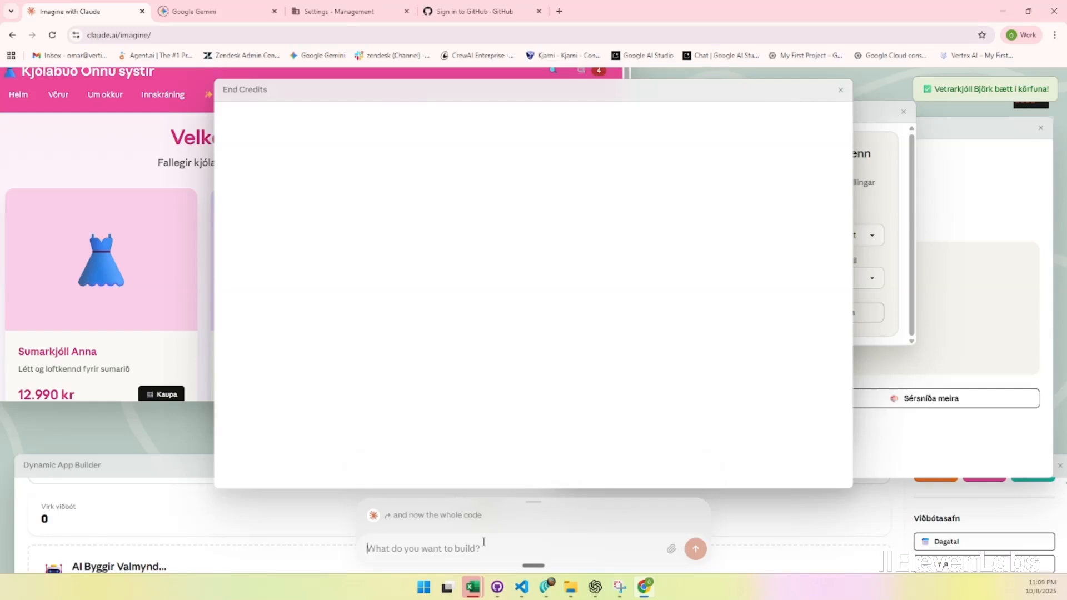